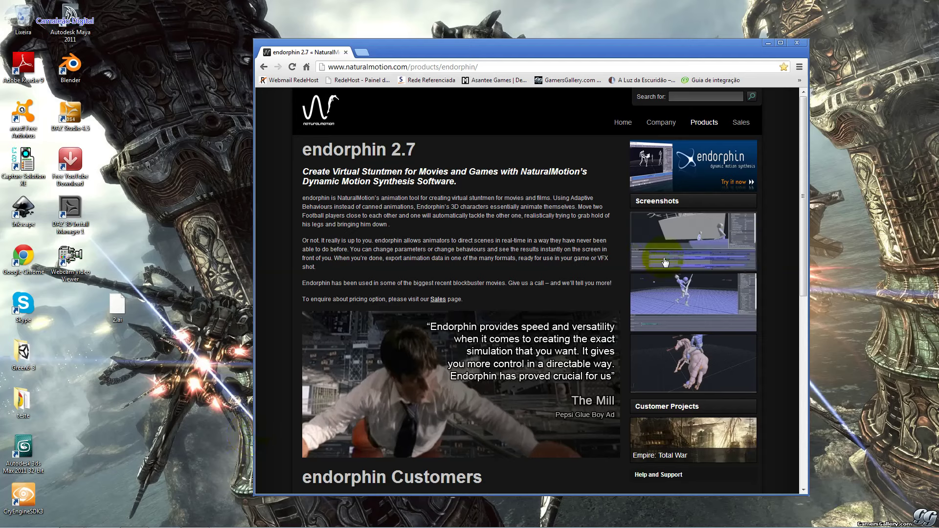
- Preview and close the horse-and-rider, sword-fighter and ship screenshots
left_click(702, 356)
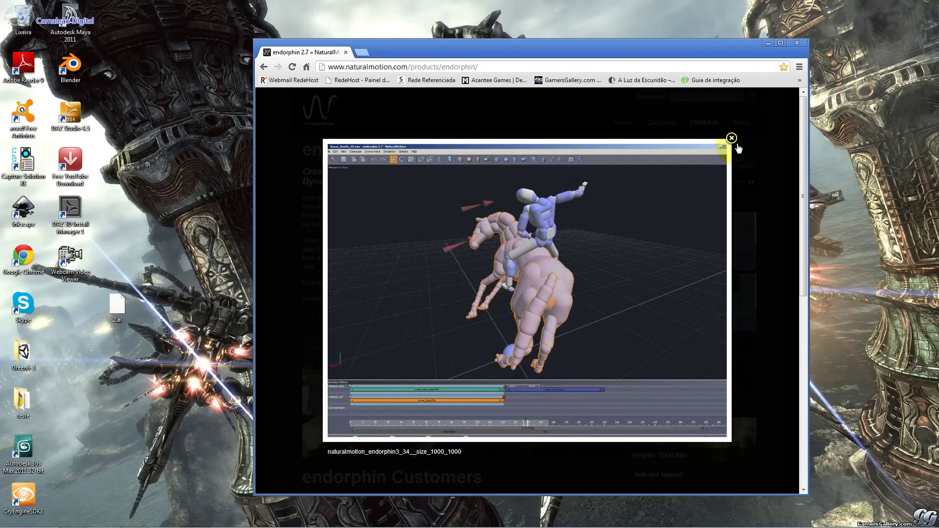
left_click(732, 138)
left_click(701, 277)
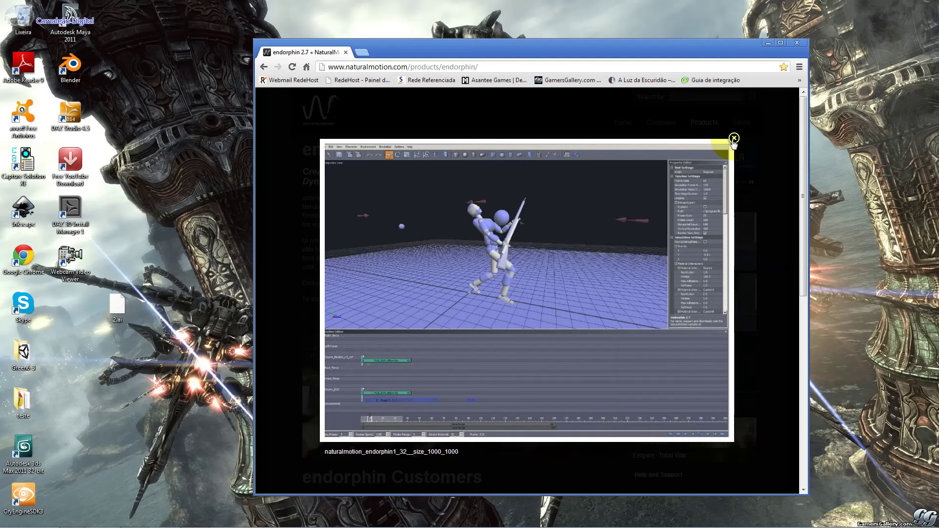
left_click(733, 138)
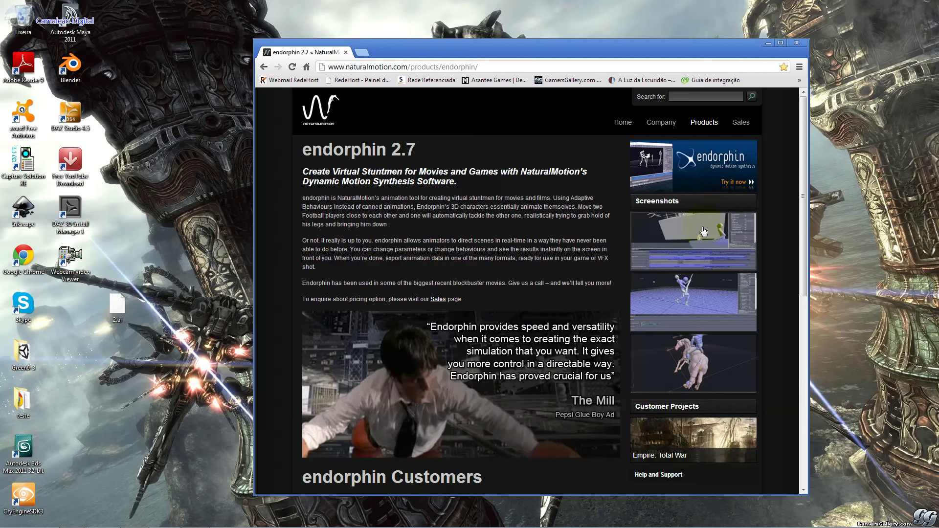
left_click(703, 230)
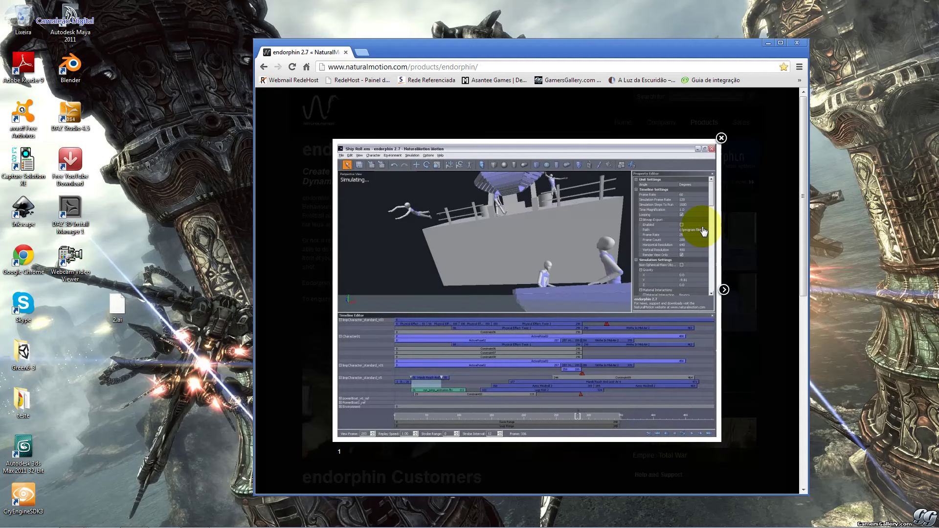
left_click(722, 138)
scroll(726, 279, "down", 2)
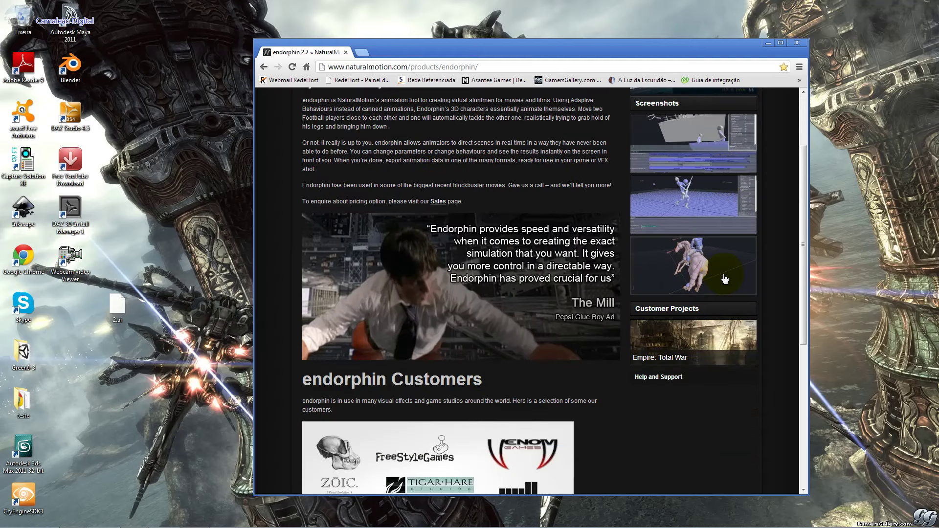
left_click(690, 327)
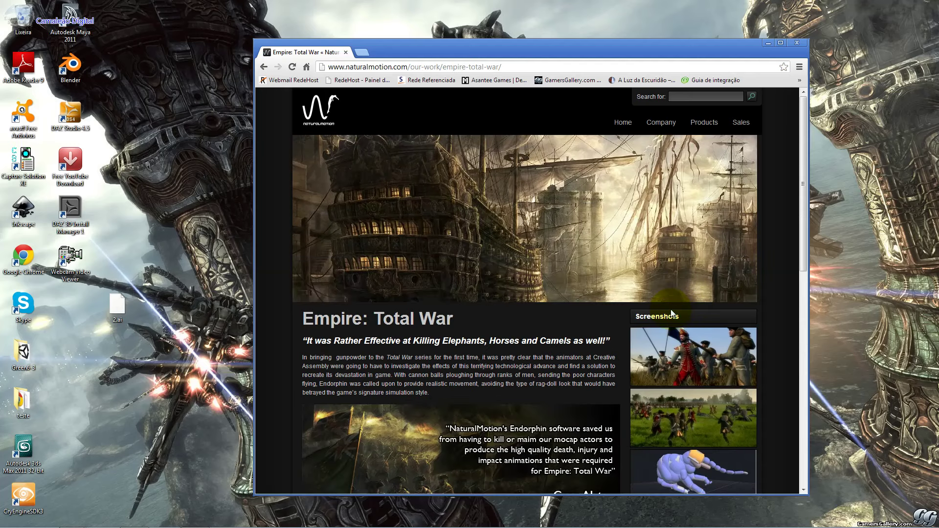
left_click(409, 67)
left_click_drag(328, 67, 407, 66)
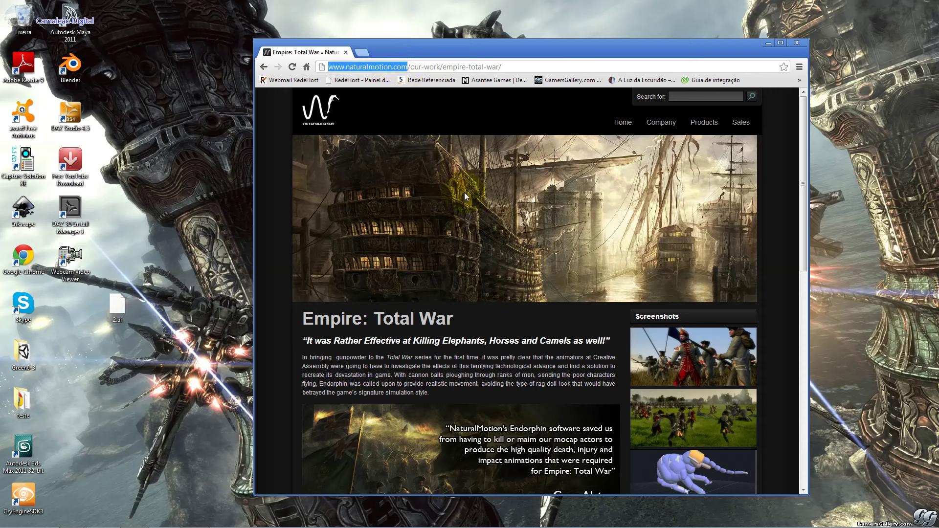
scroll(467, 198, "down", 2)
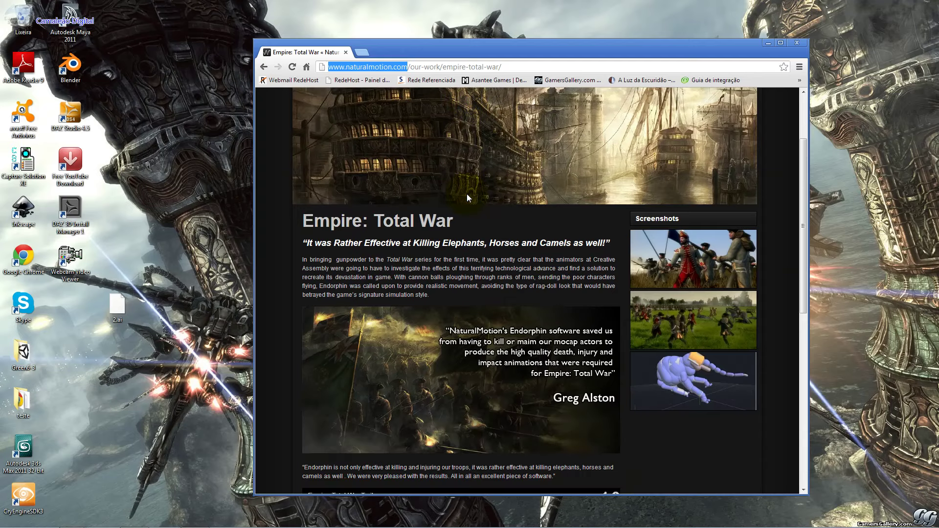
scroll(467, 194, "up", 2)
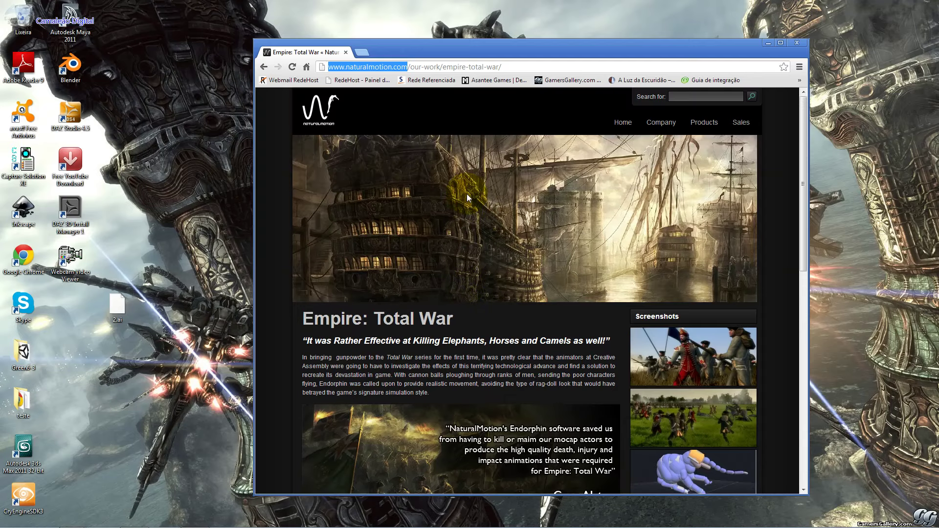
left_click(264, 67)
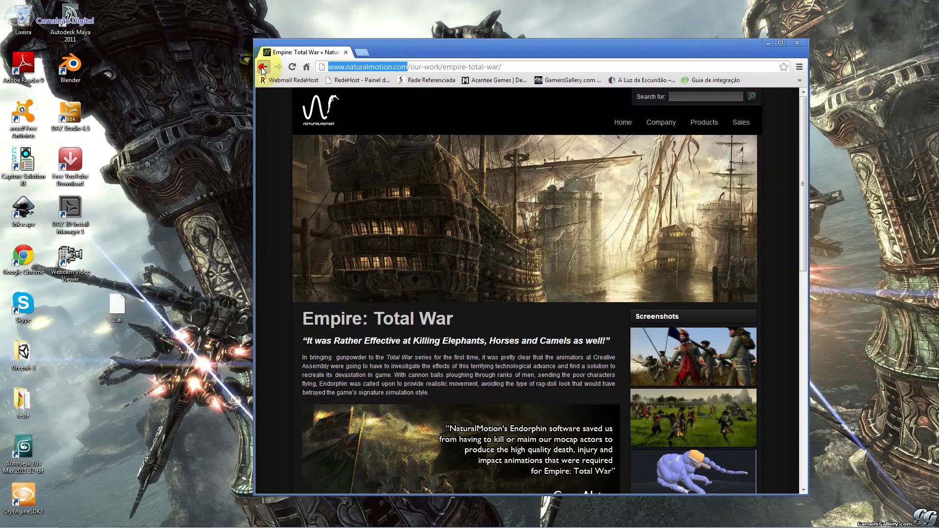
- Return to the endorphin 2.7 page, preview its ship screenshot, then open endorphin LE
left_click(688, 248)
scroll(688, 248, "up", 1)
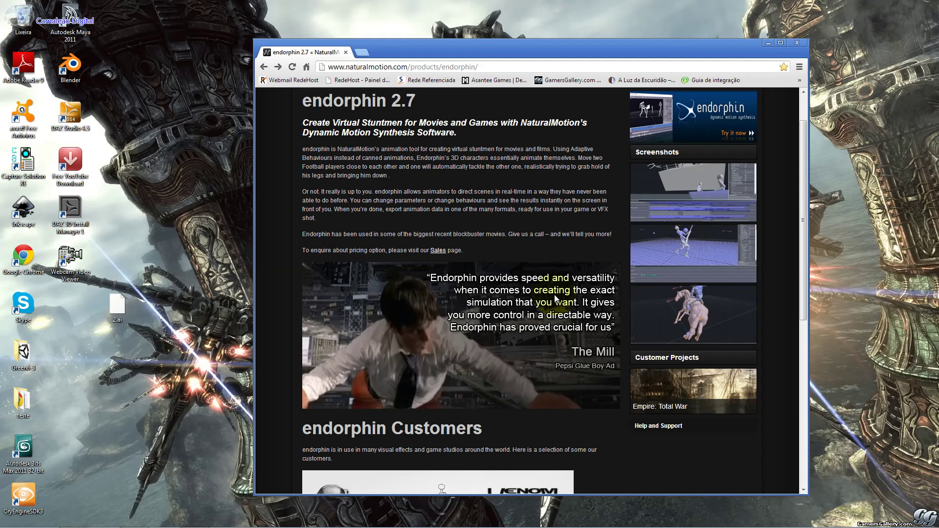
left_click(699, 184)
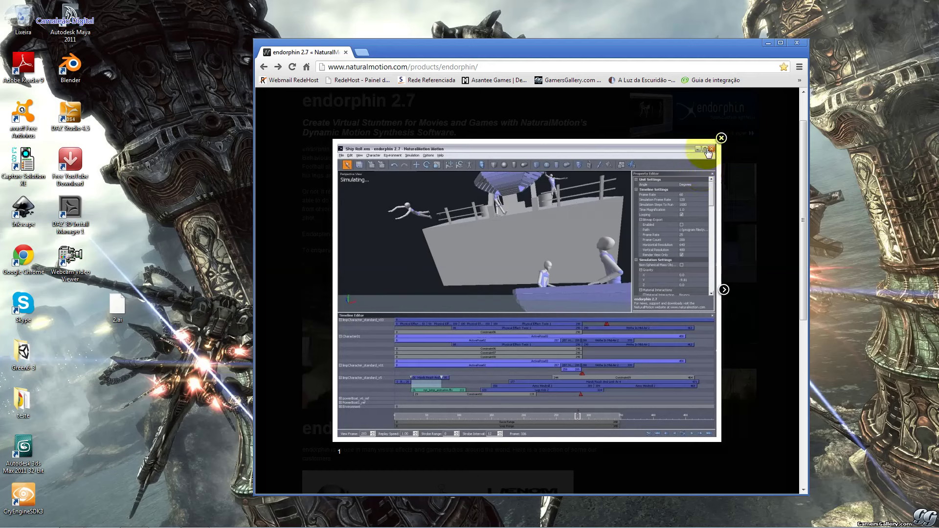
left_click(720, 139)
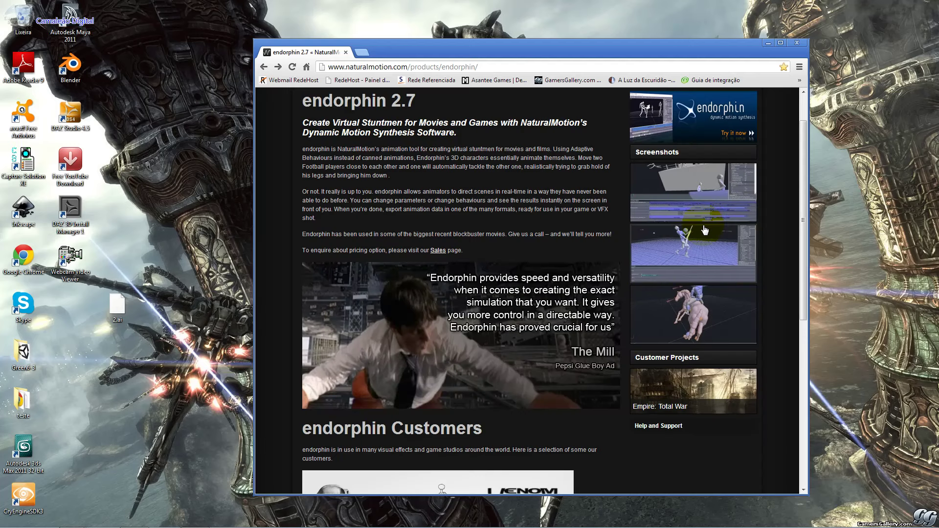
scroll(704, 230, "up", 1)
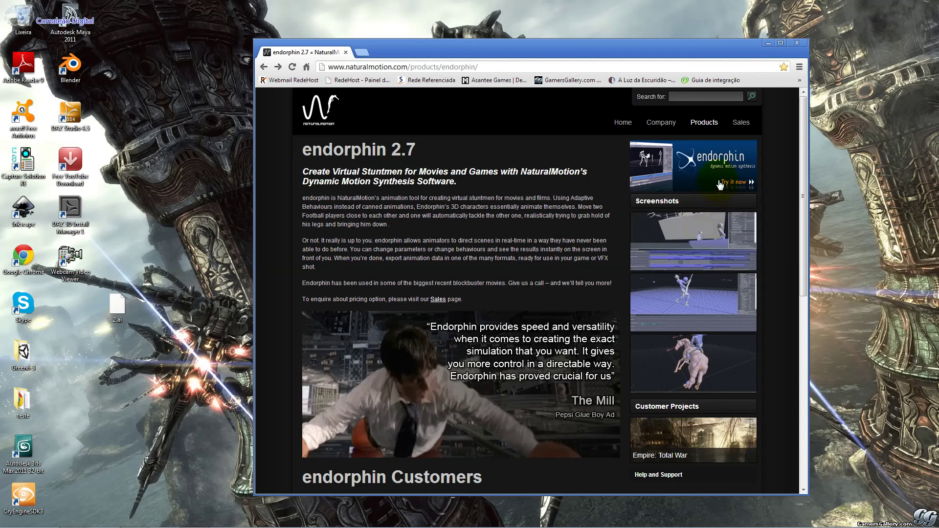
mouse_move(703, 121)
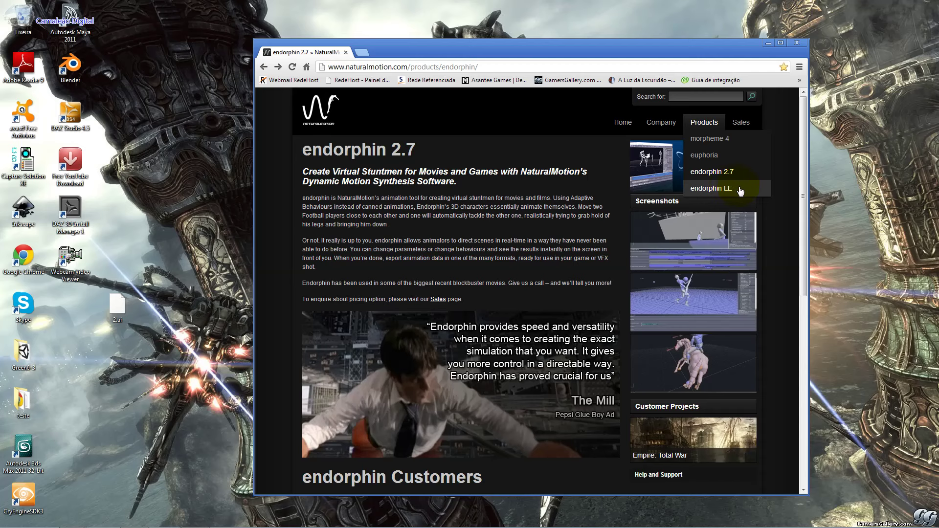
left_click(740, 190)
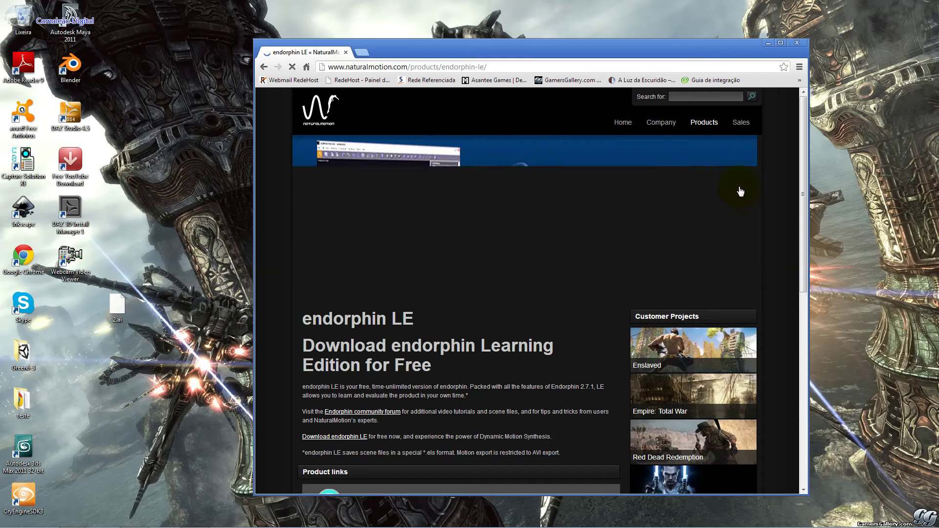
- Open the Enslaved project page and page through four of its screenshots
scroll(577, 356, "down", 1)
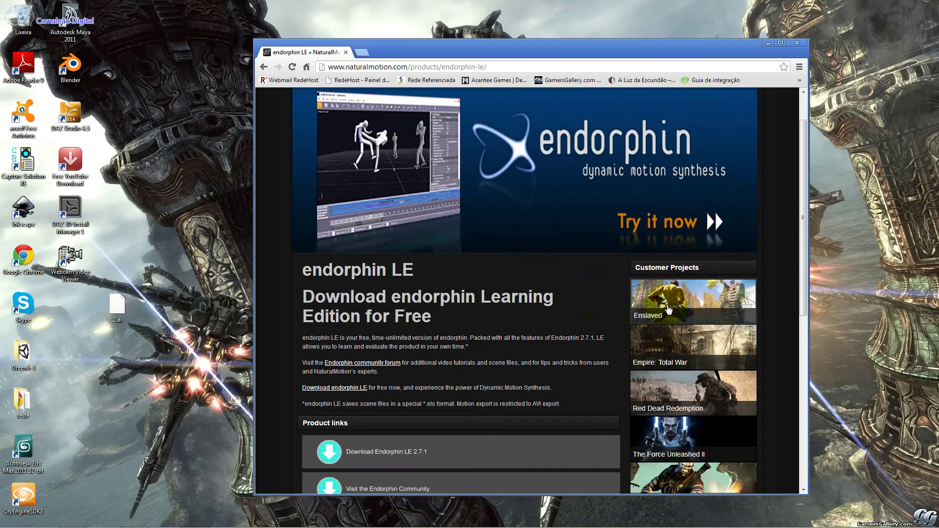
left_click(670, 304)
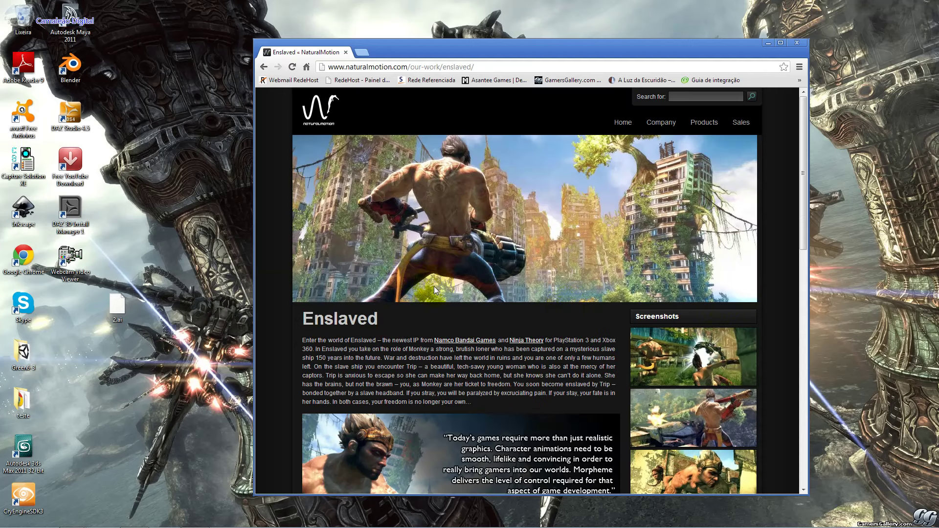
scroll(420, 354, "down", 2)
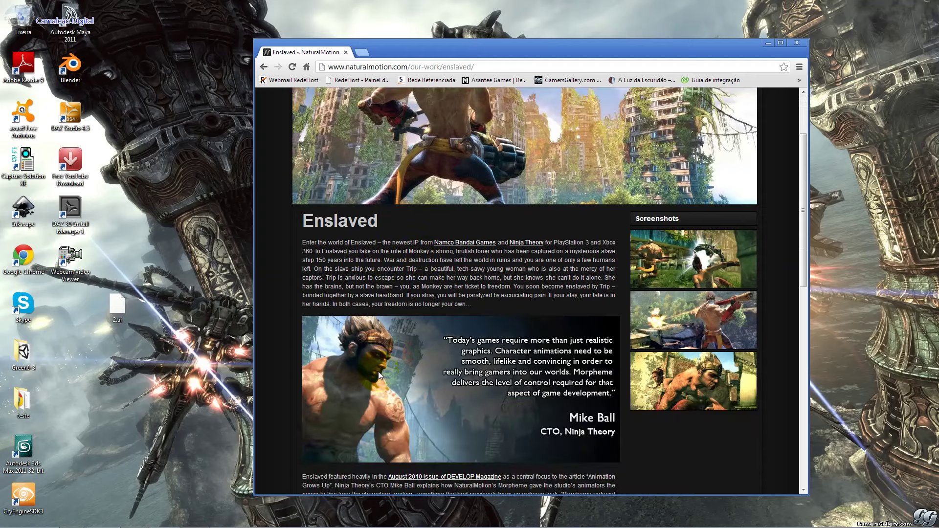
scroll(378, 371, "up", 2)
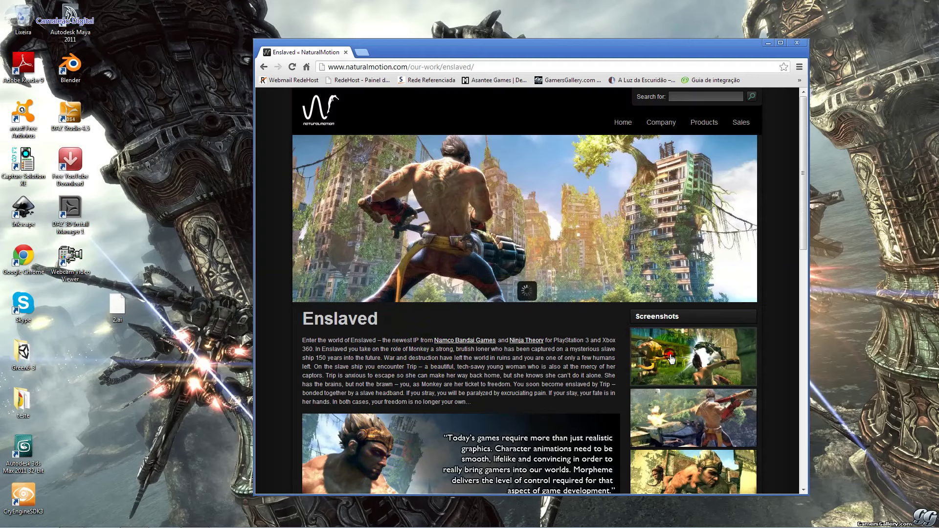
left_click(660, 359)
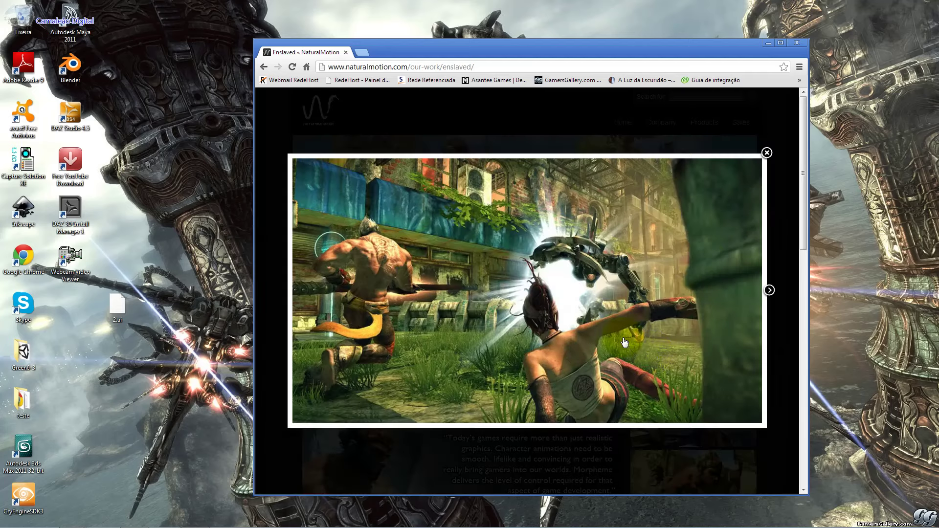
left_click(769, 290)
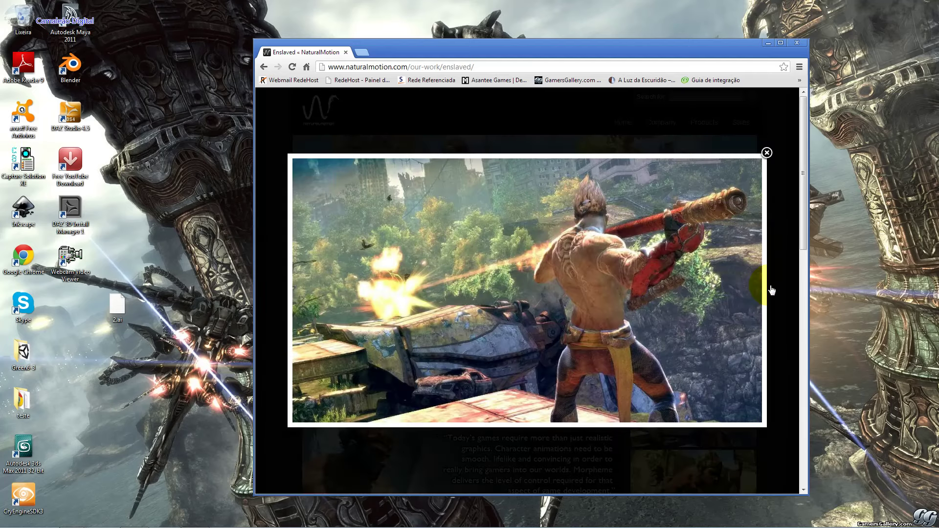
left_click(769, 290)
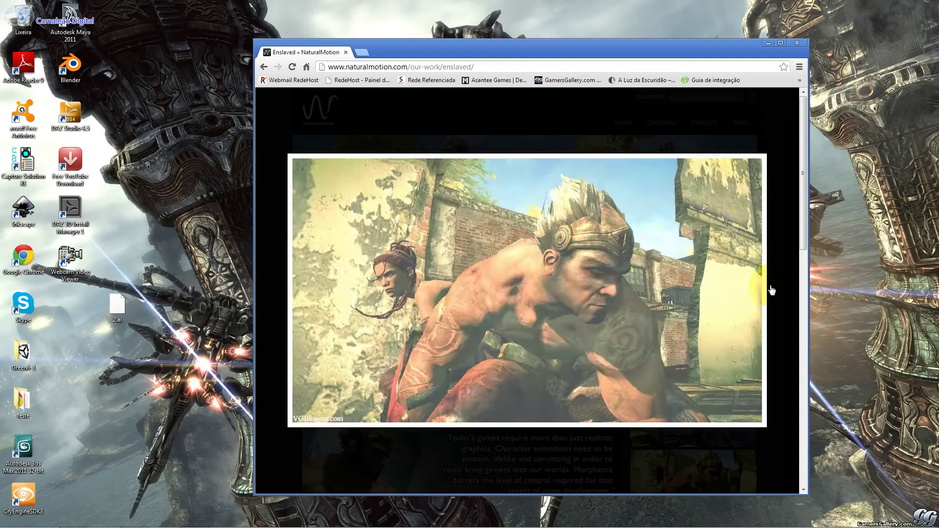
left_click(769, 290)
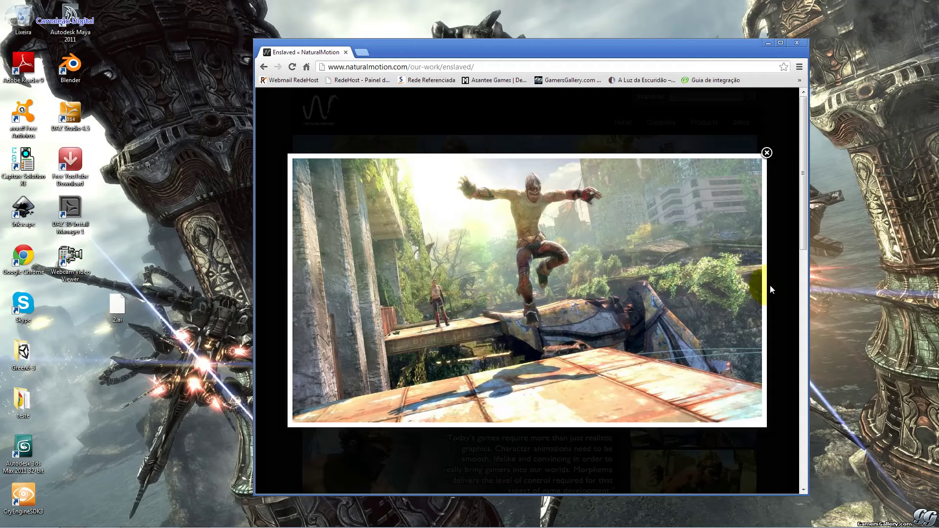
left_click(766, 153)
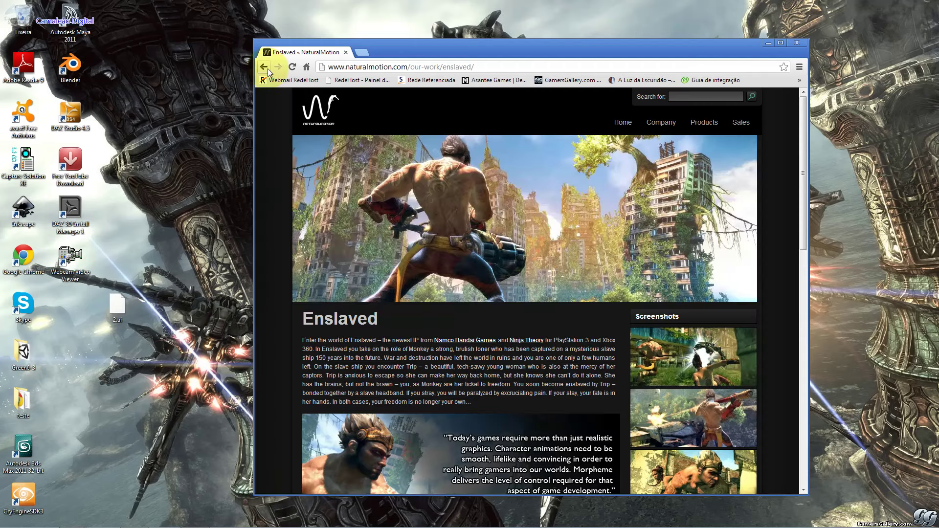
- Go back to the endorphin LE page and open the Red Dead Redemption project
left_click(264, 67)
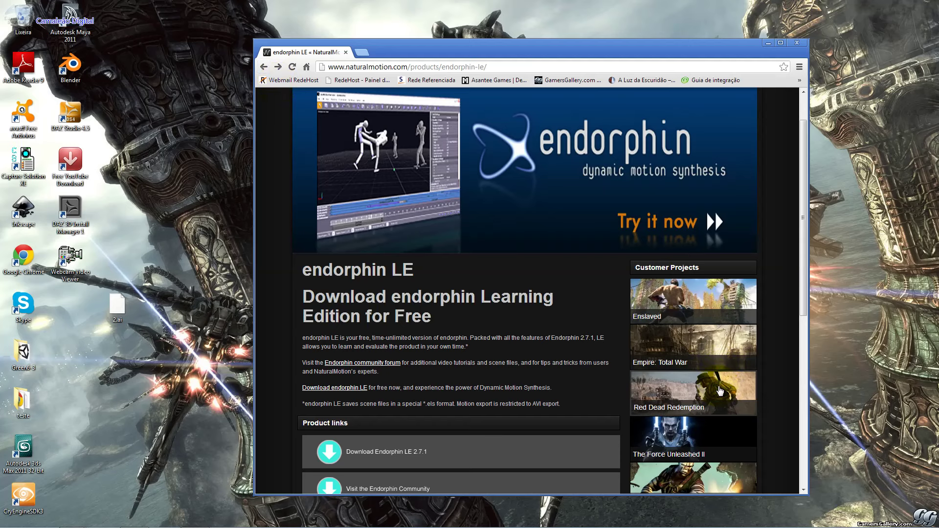
scroll(717, 363, "down", 2)
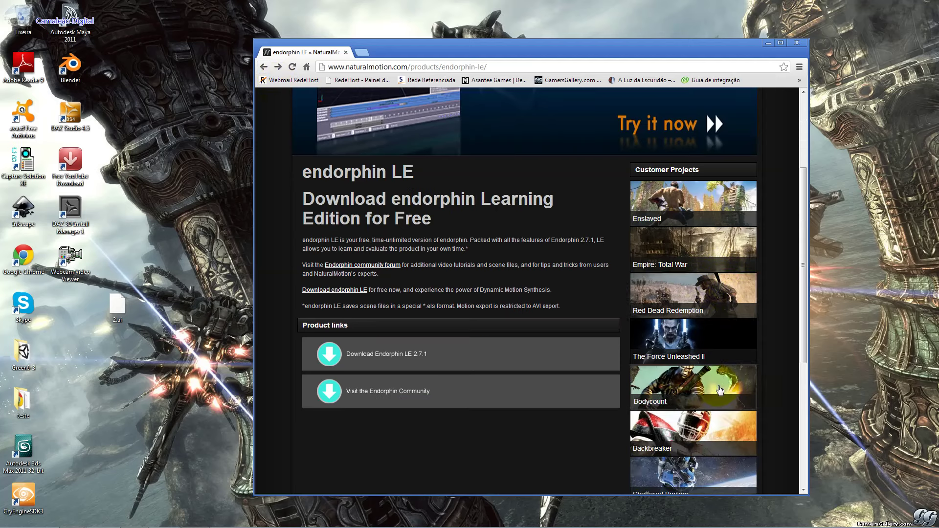
left_click(712, 300)
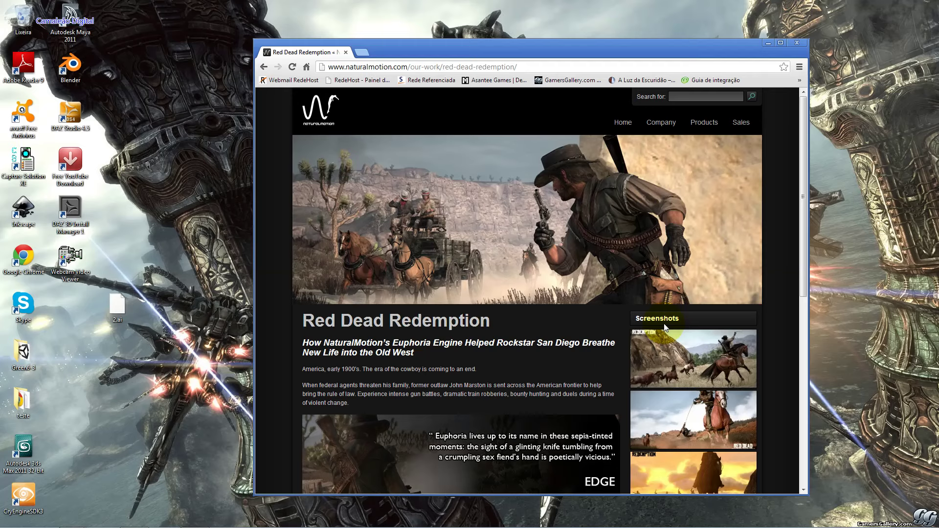
- Page through Red Dead Redemption screenshots to the desert shootout, then go back to endorphin LE
scroll(665, 328, "down", 1)
left_click(683, 321)
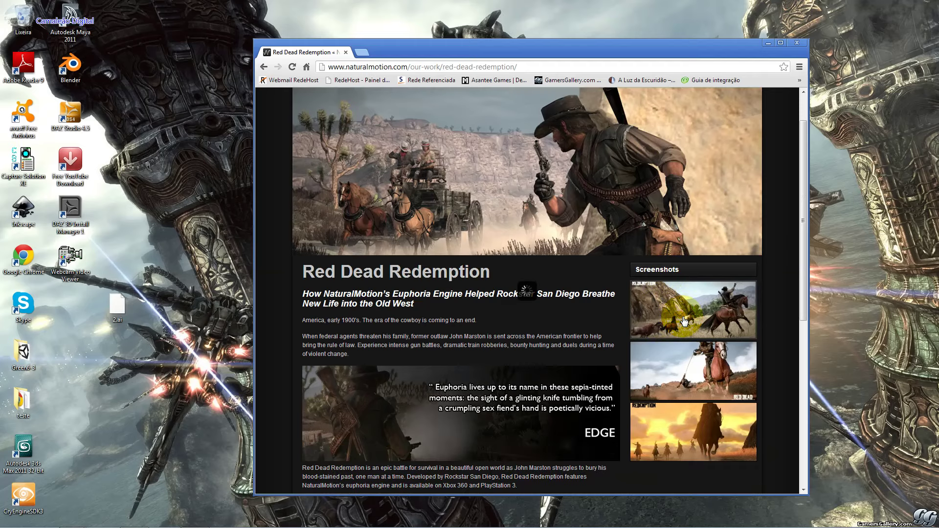
left_click(766, 288)
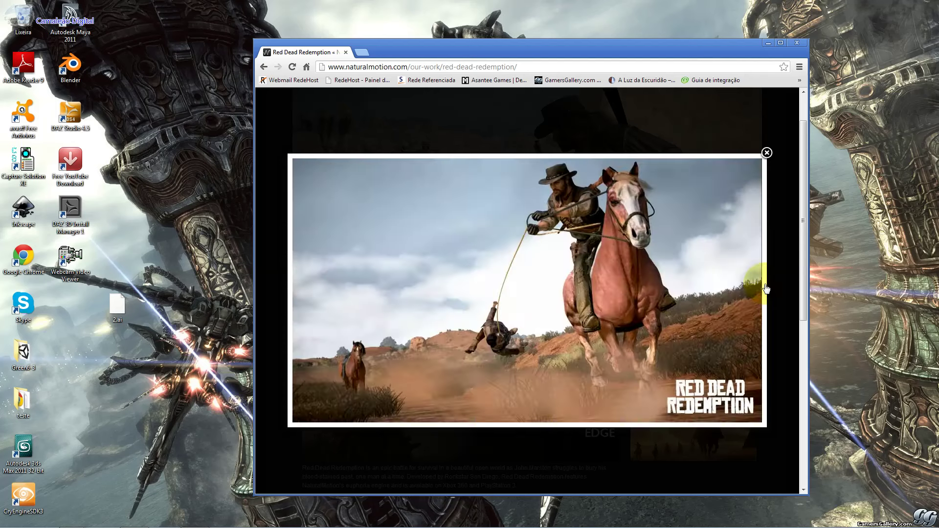
left_click(766, 290)
left_click(766, 292)
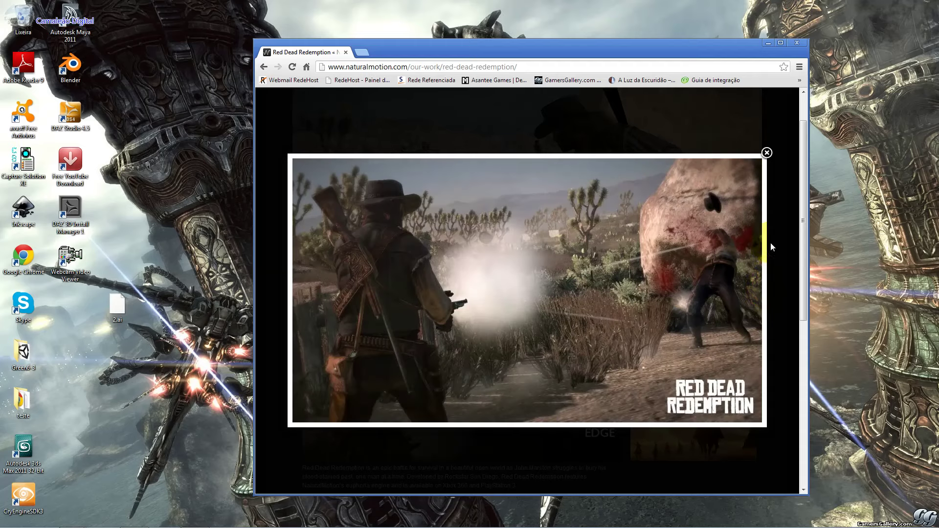
left_click(766, 154)
scroll(739, 330, "down", 4)
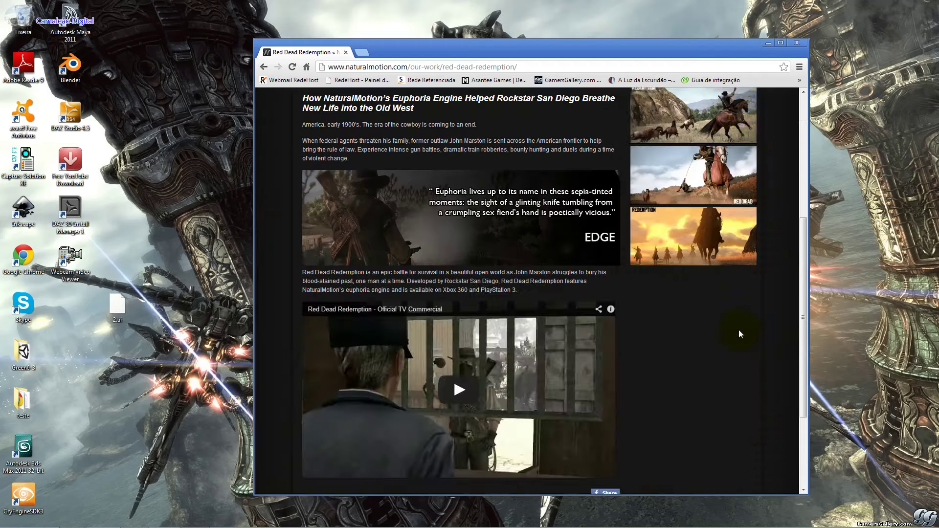
scroll(716, 249, "down", 2)
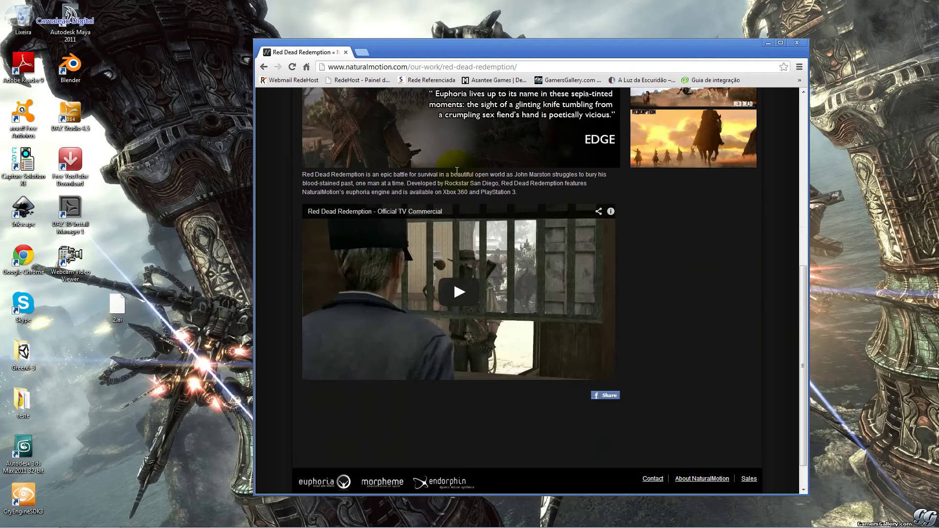
left_click(264, 67)
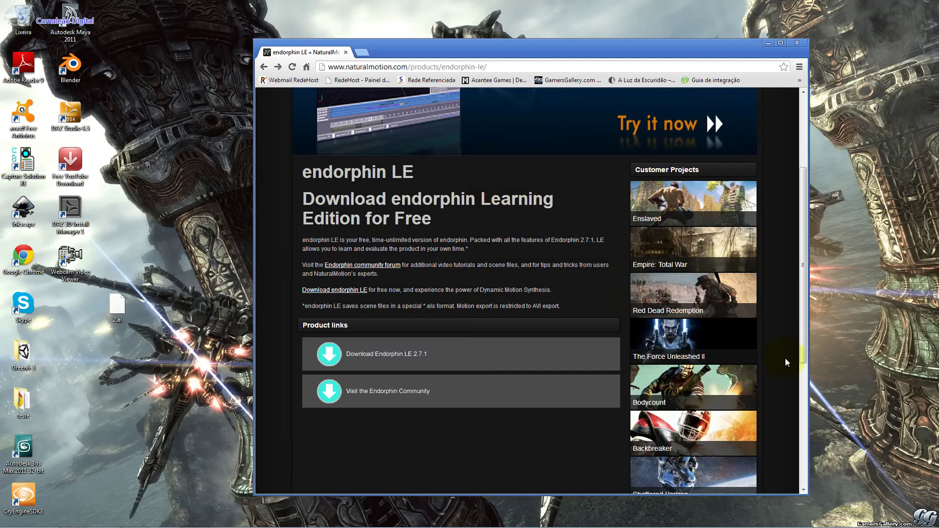
left_click(717, 346)
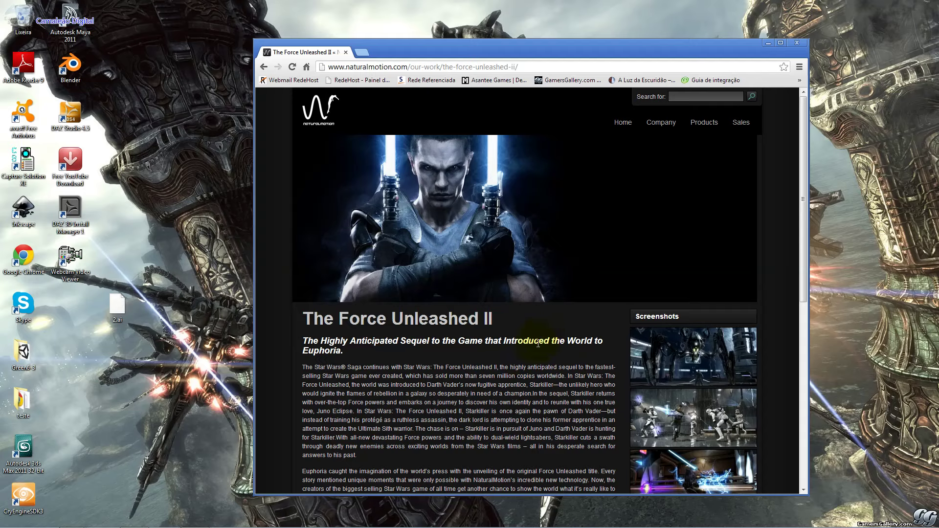
scroll(538, 344, "down", 3)
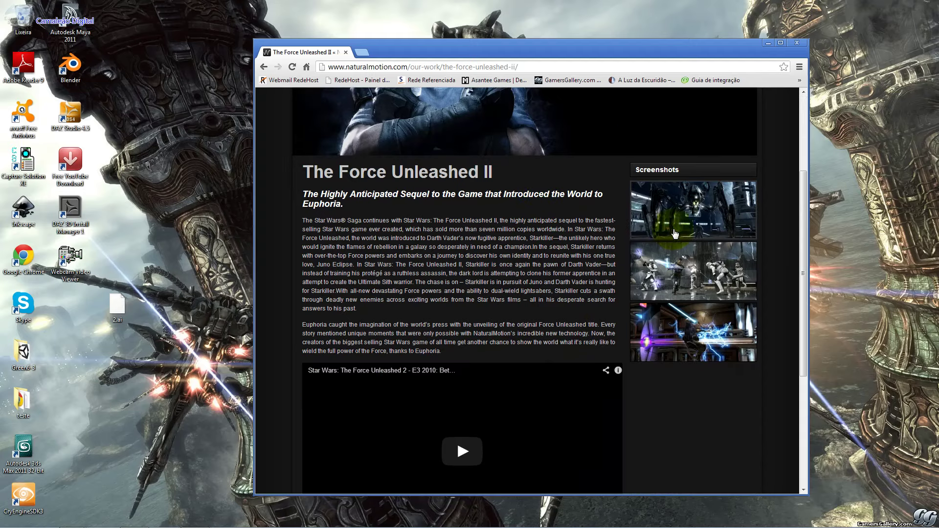
left_click(699, 214)
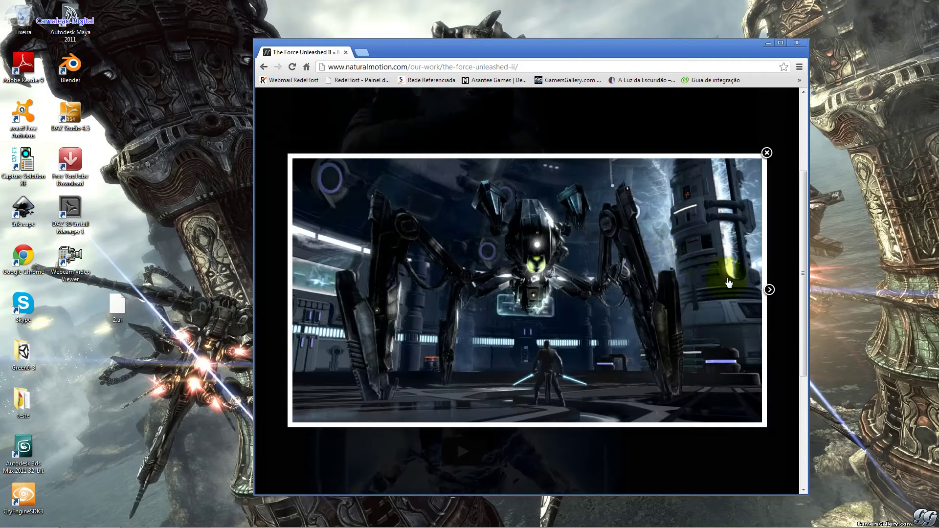
left_click(770, 291)
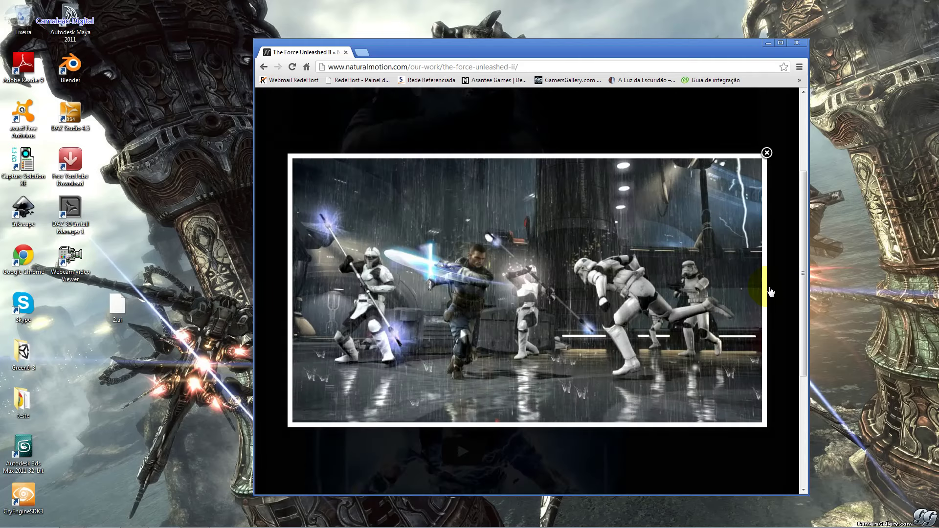
left_click(769, 291)
left_click(770, 292)
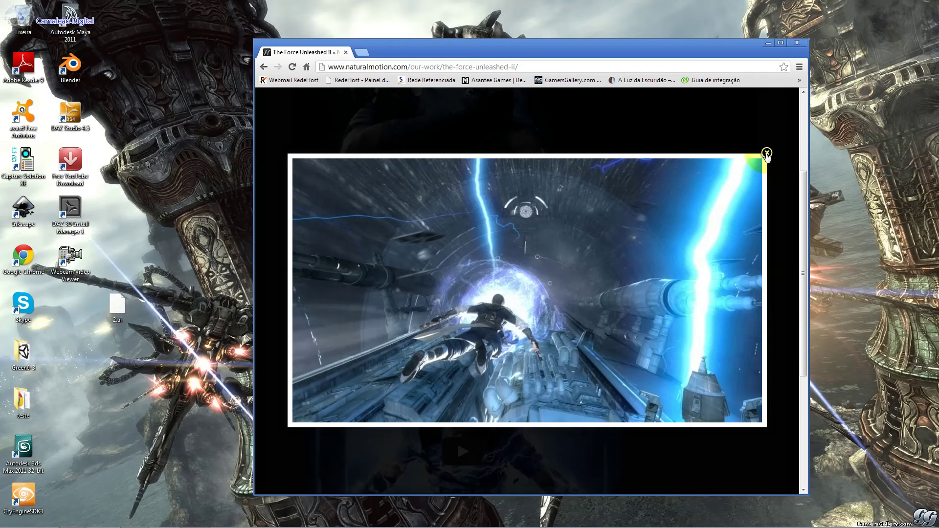
left_click(766, 154)
key("BackSpace")
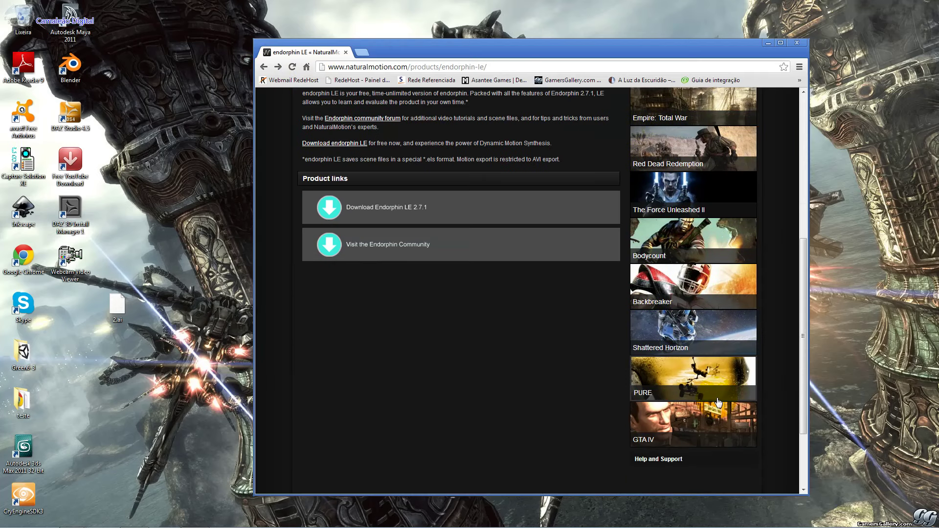
left_click(731, 345)
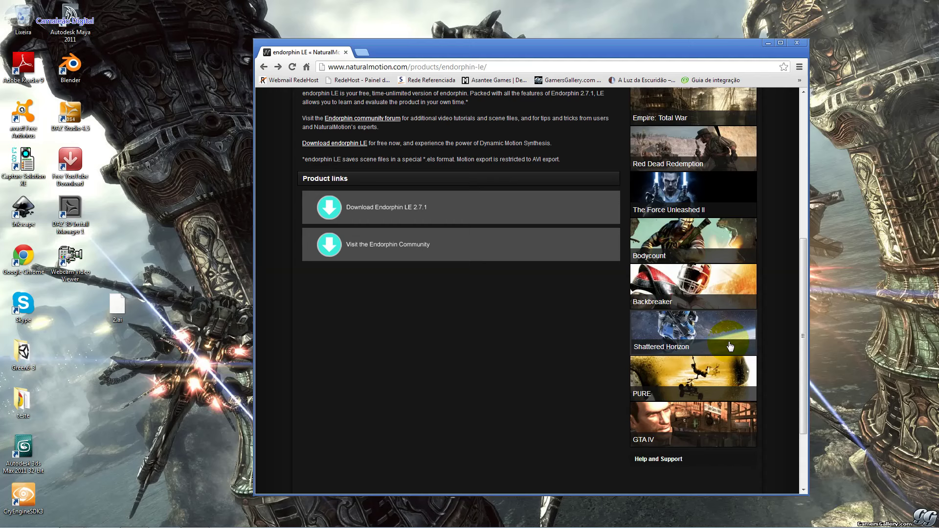
left_click(721, 399)
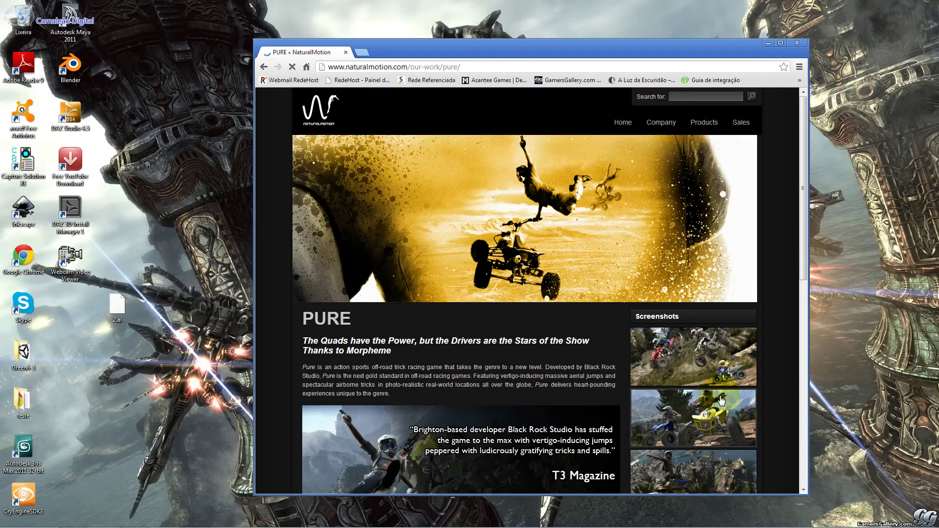
left_click(707, 361)
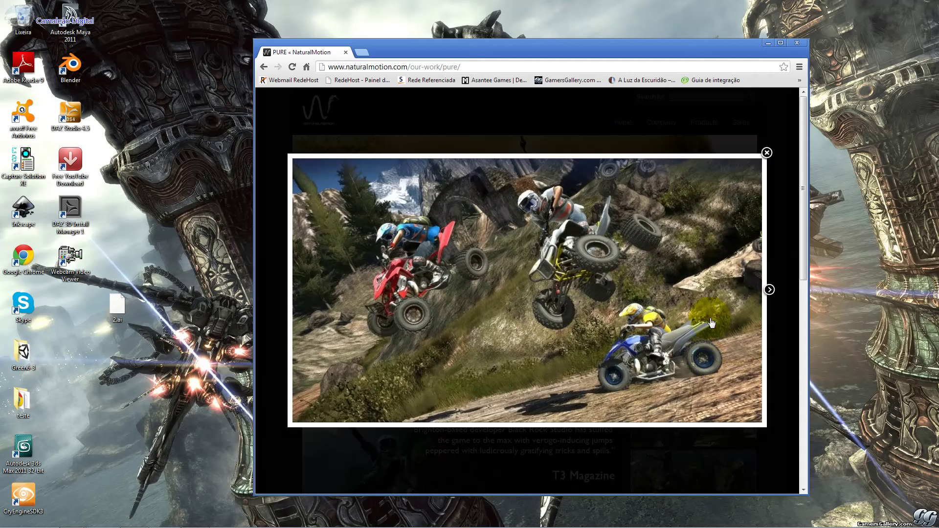
mouse_move(767, 292)
left_click(769, 293)
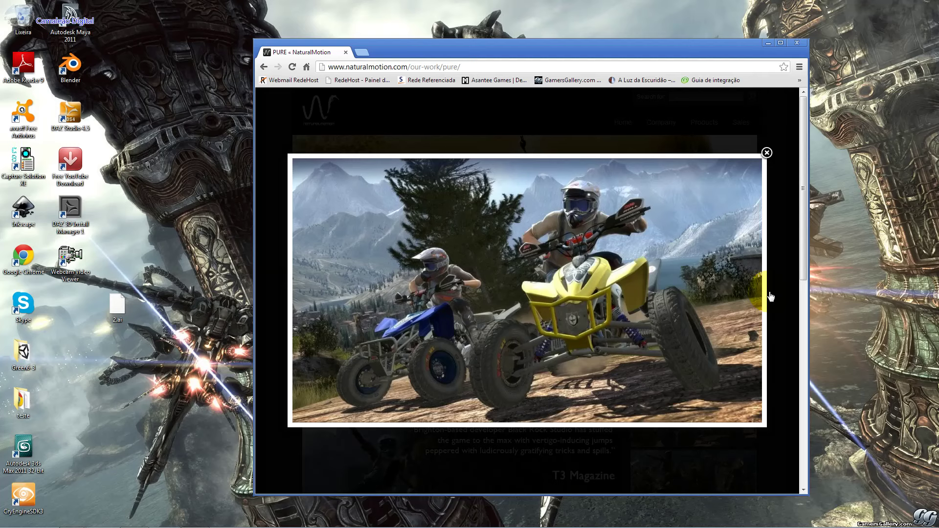
left_click(768, 292)
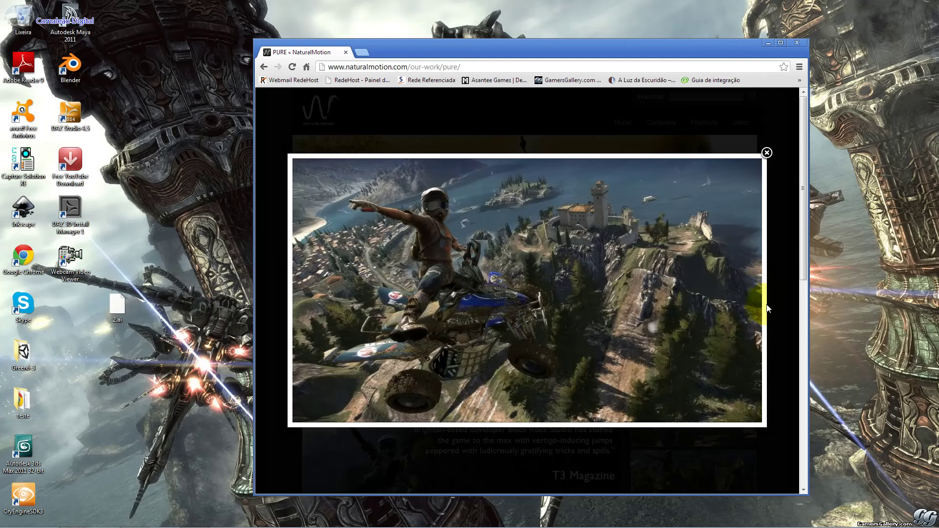
left_click(766, 152)
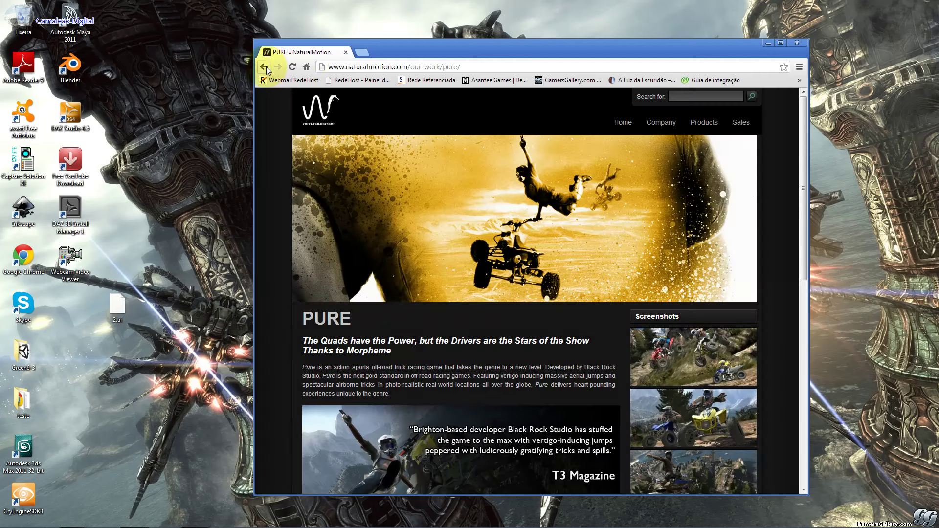
scroll(520, 335, "down", 2)
scroll(469, 334, "down", 3)
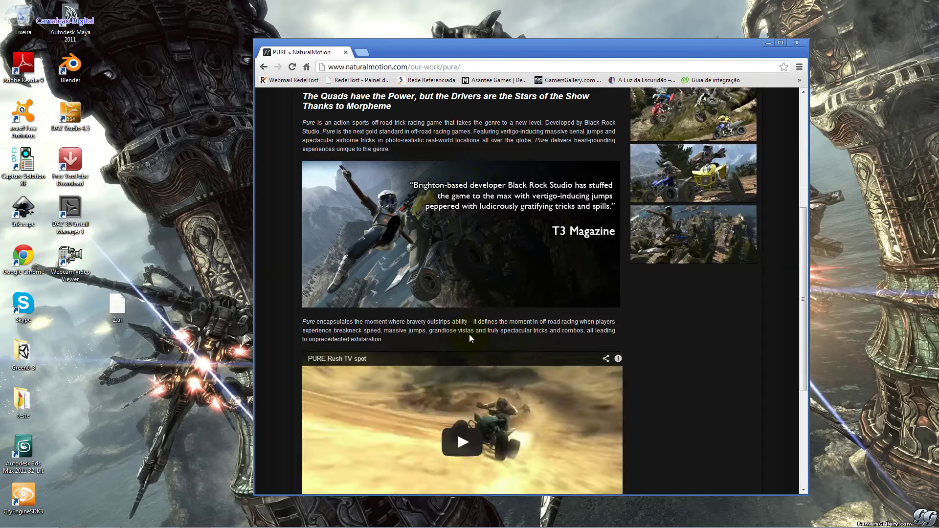
scroll(469, 337, "down", 2)
scroll(470, 338, "down", 1)
left_click(264, 67)
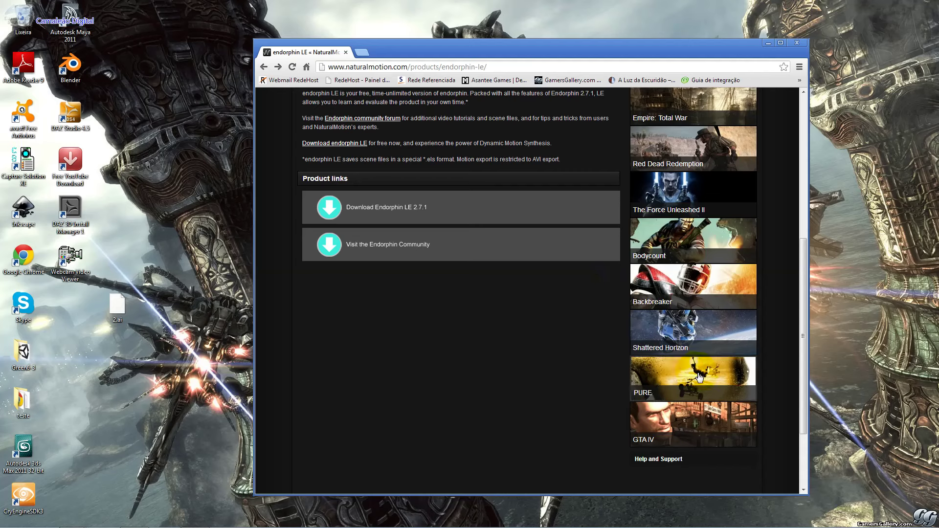
left_click(709, 422)
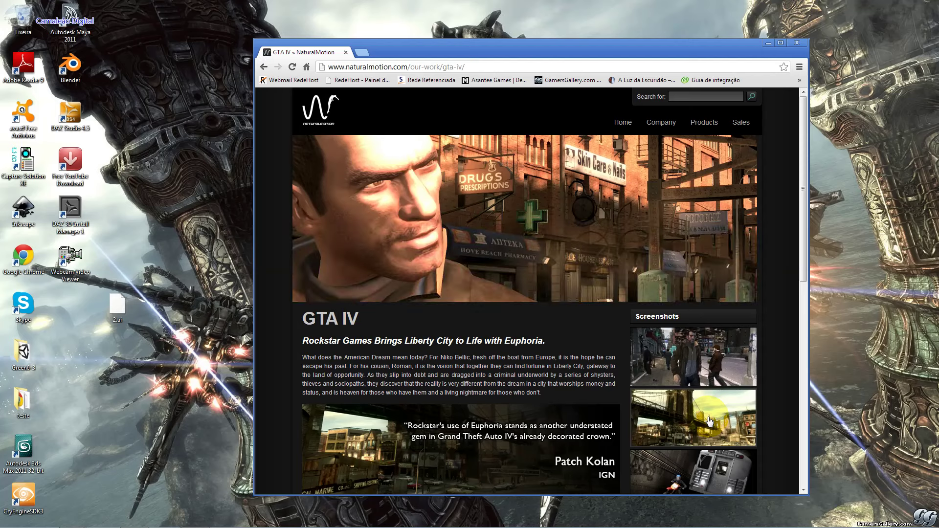
- Browse the GTA IV bridge, subway and mural screenshots, then scroll to the trailer
scroll(709, 419, "down", 2)
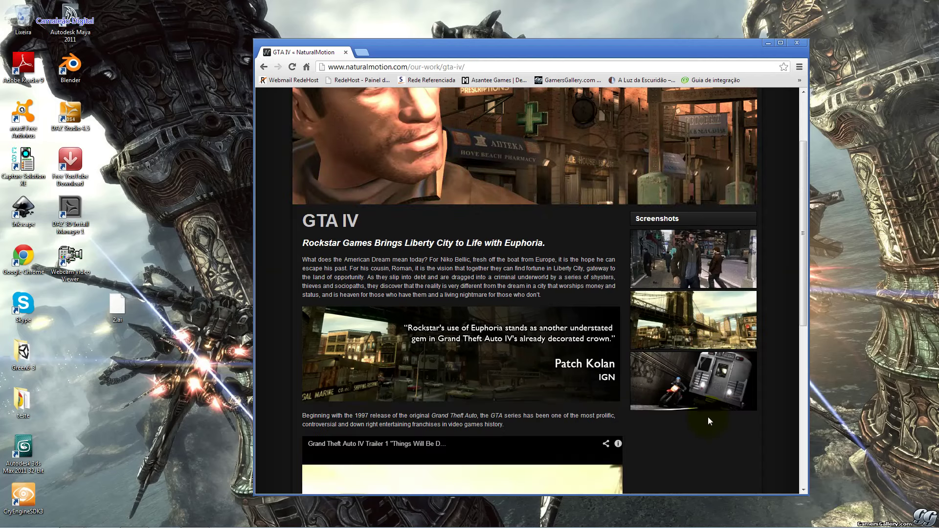
left_click(711, 277)
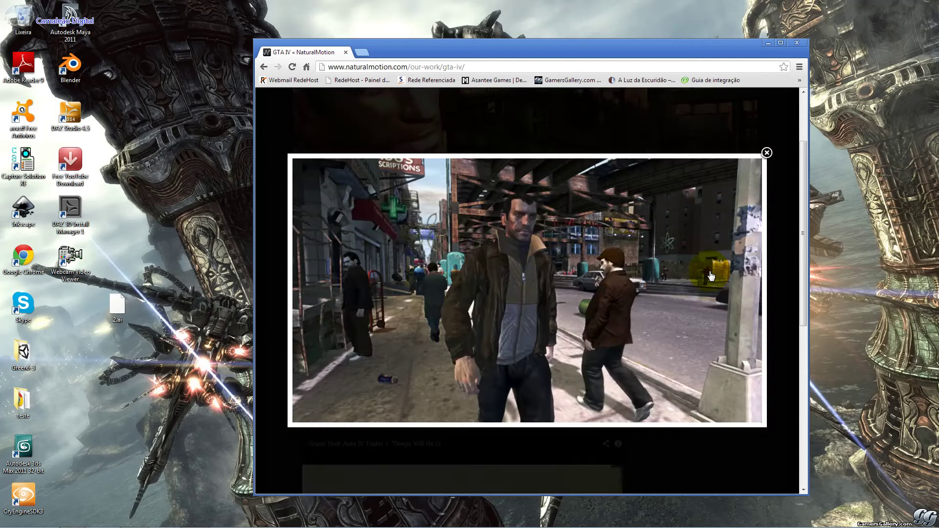
left_click(770, 292)
left_click(769, 295)
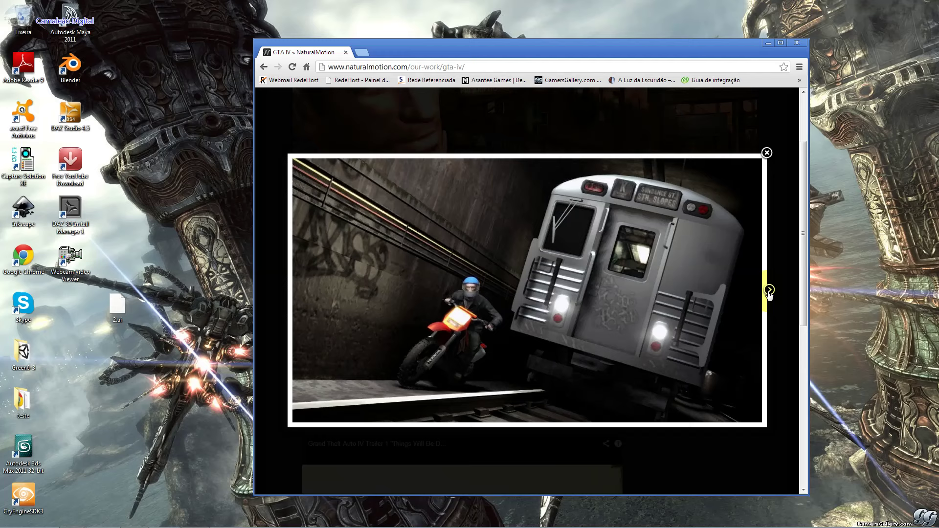
left_click(769, 293)
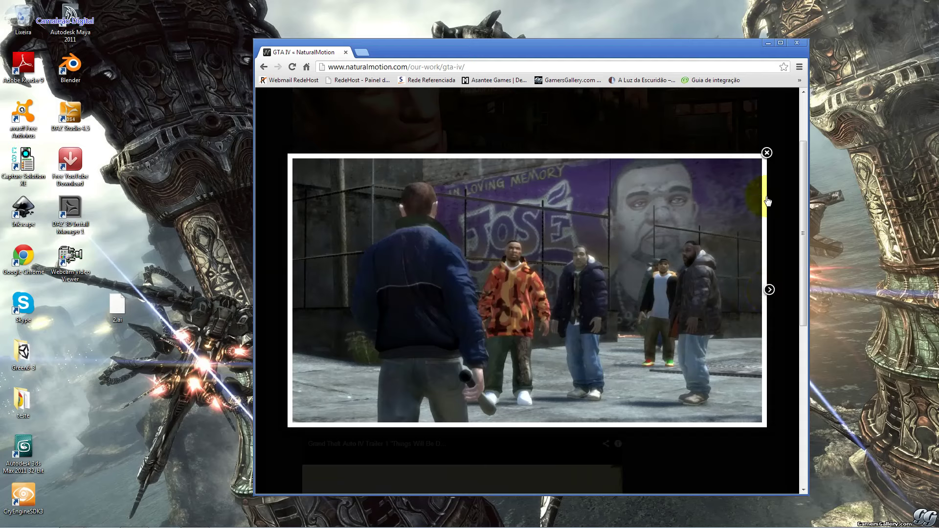
left_click(766, 153)
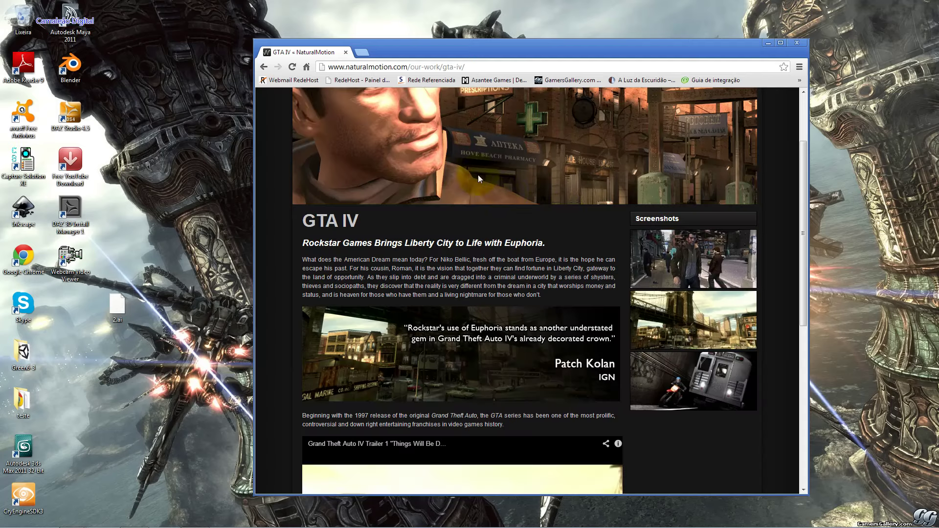
scroll(473, 226, "down", 3)
scroll(472, 226, "down", 4)
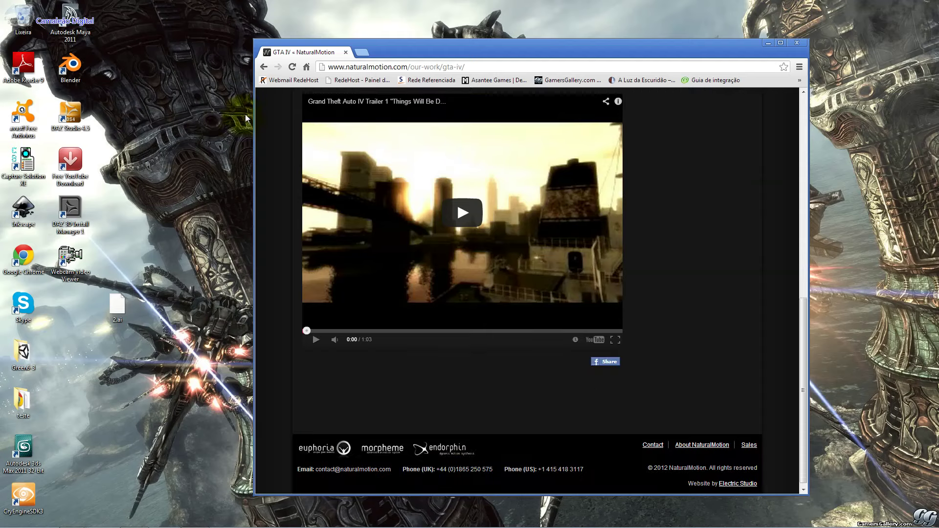
- Go back to the endorphin LE page and open the endorphin community site
left_click(263, 66)
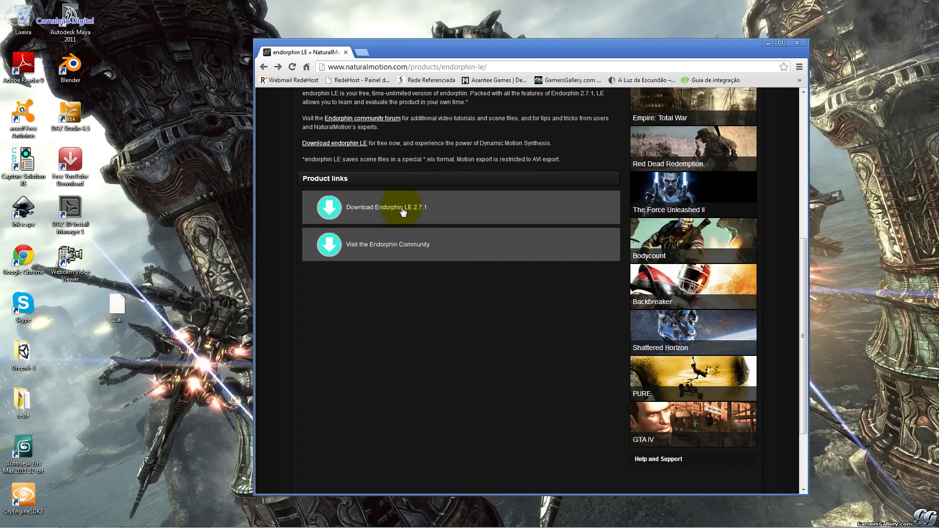
scroll(401, 208, "up", 1)
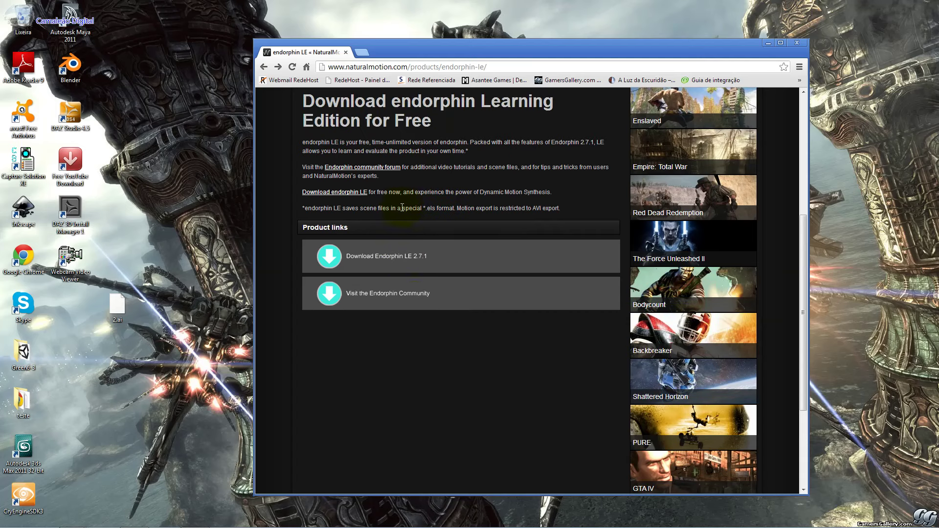
left_click(413, 297)
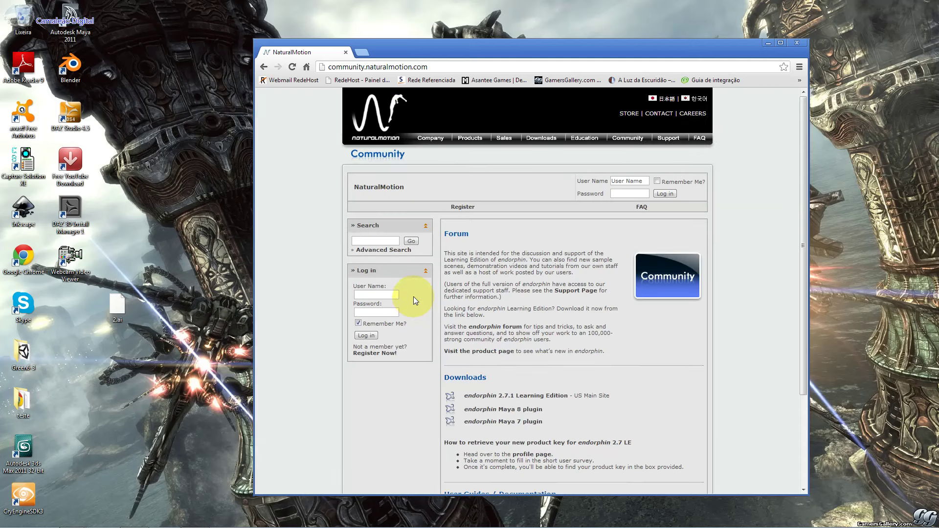
- Switch to the endorphin_aula01 folder and launch installEndorphinLearningEdition2.7.1
key("alt+Tab")
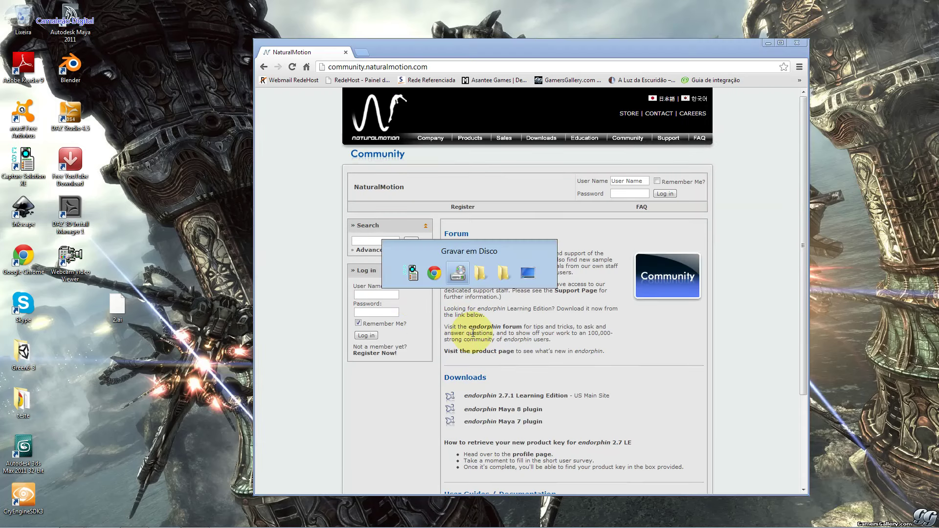
key("alt+Tab")
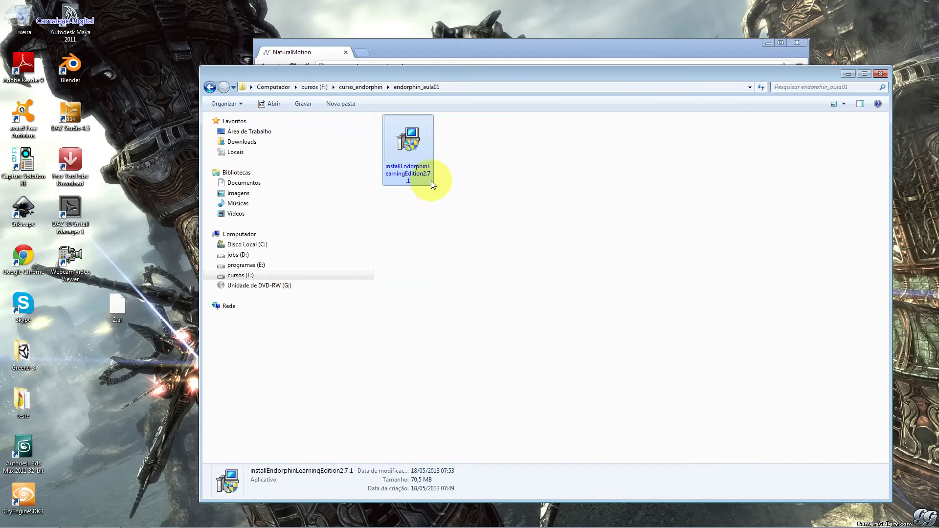
left_click(425, 178)
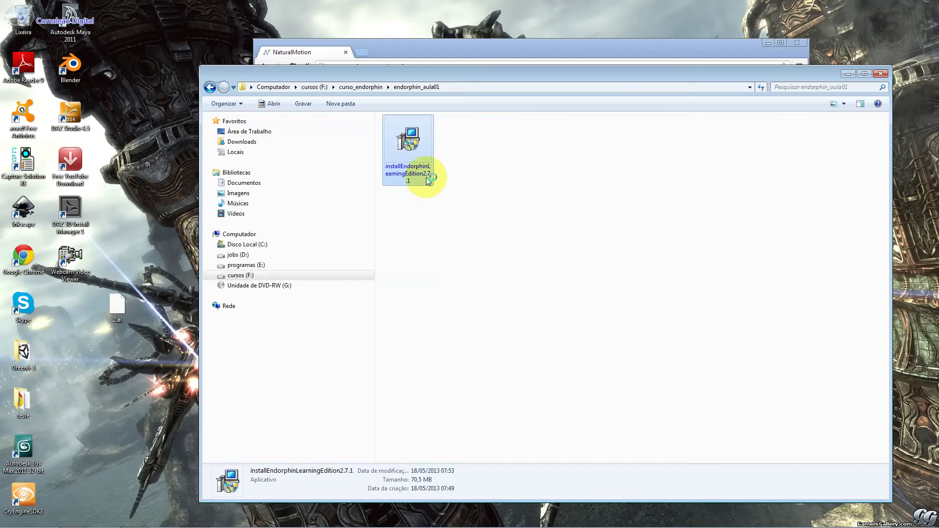
left_click(797, 43)
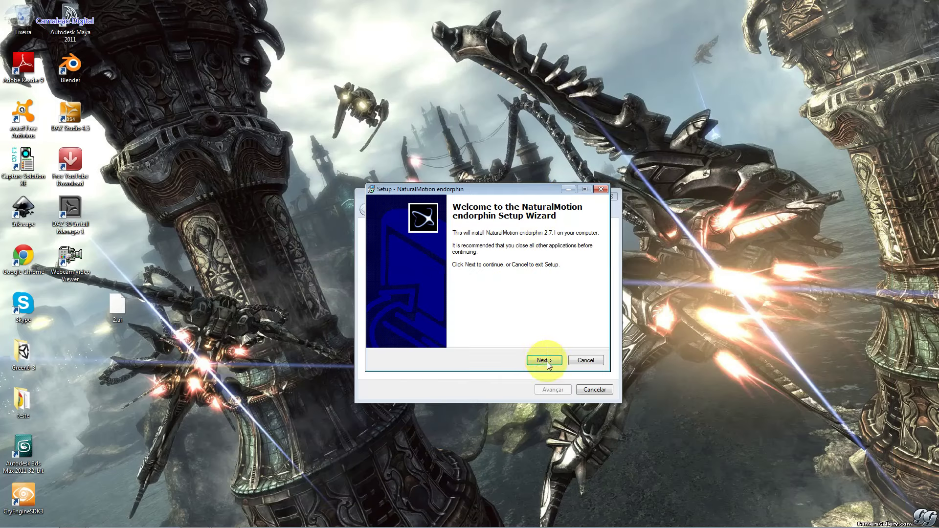
- Accept the licence agreement, skip the what's new notes, and enter the user's name
left_click(543, 360)
left_click(445, 331)
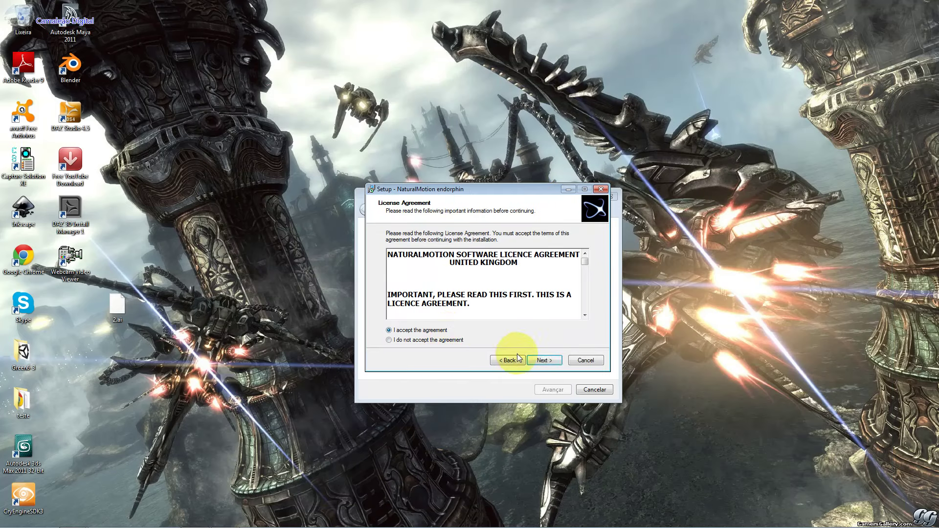
left_click(542, 360)
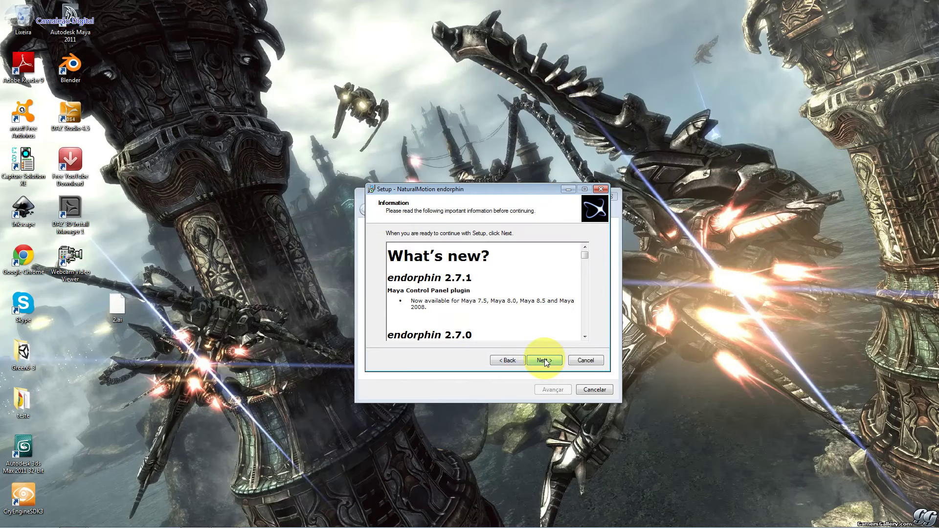
left_click(545, 361)
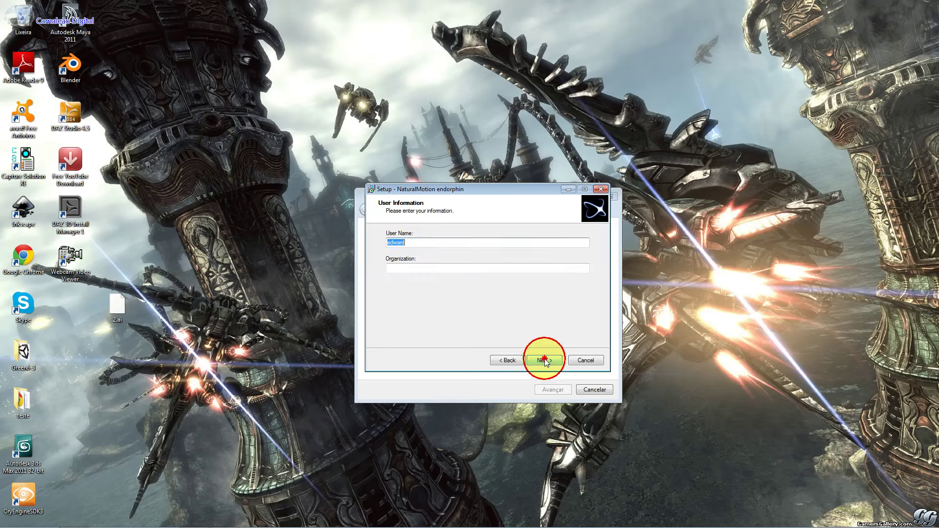
left_click(489, 245)
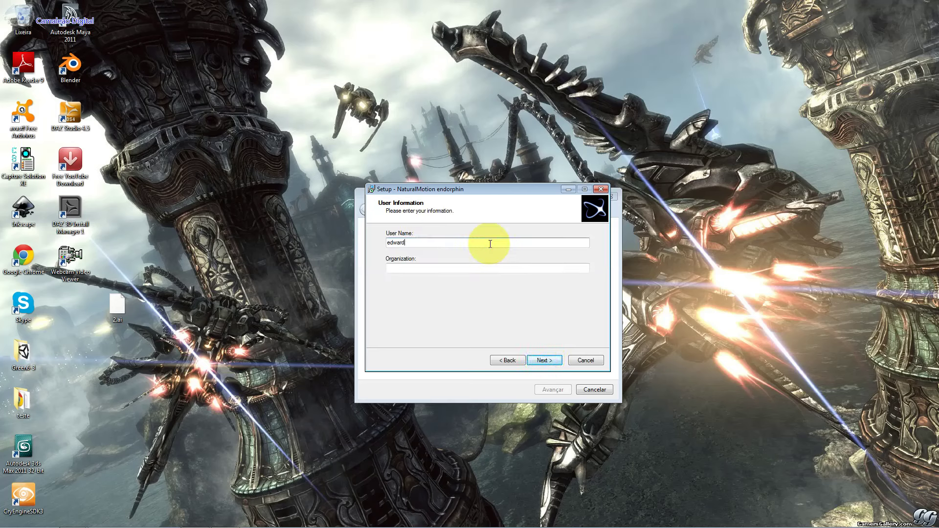
type("va filho")
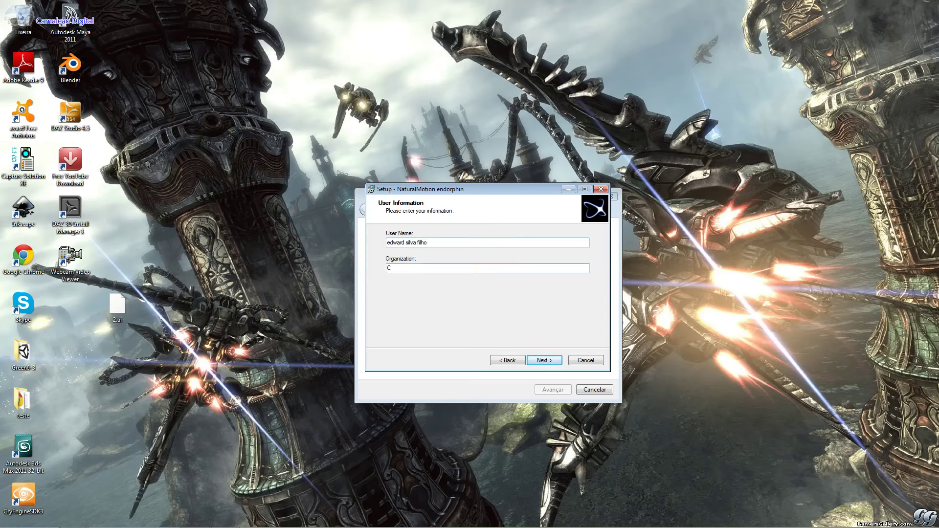
type("ão")
type("tal Ltda")
- Change the install folder to E:\programas\endorphin2.7.1LearningEdition, removing spaces, and proceed to Additional Tasks
left_click(544, 359)
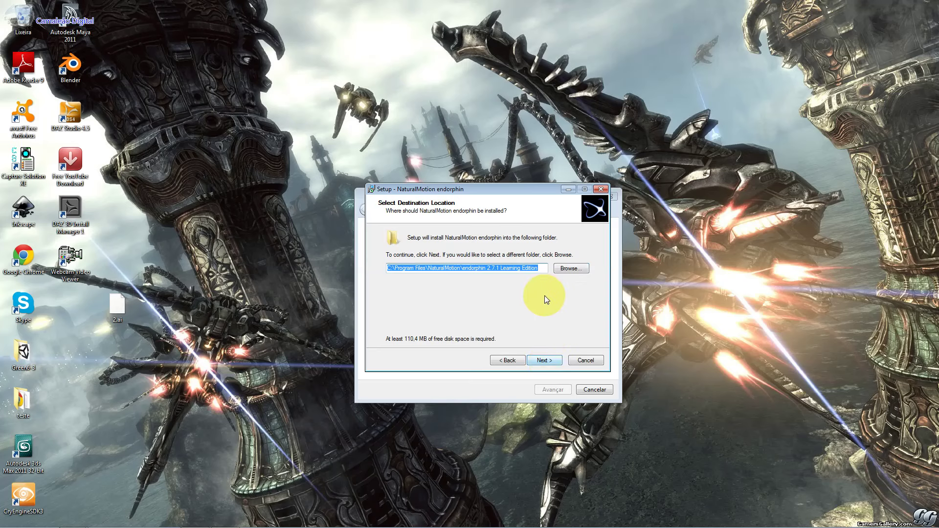
left_click(511, 268)
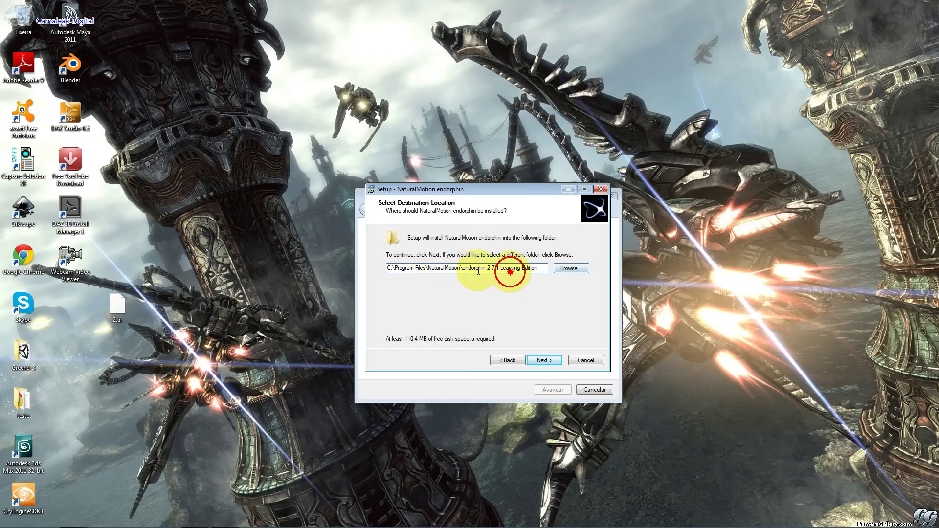
left_click_drag(429, 269, 556, 270)
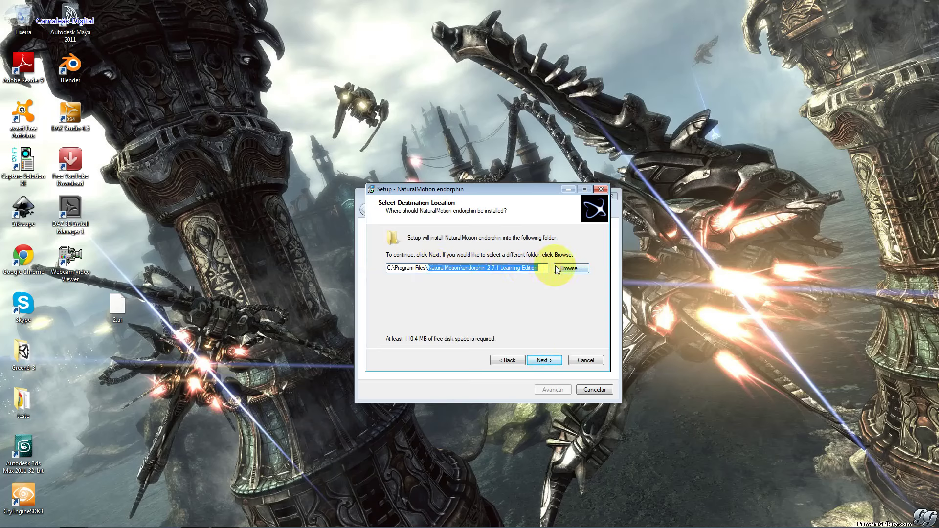
left_click(557, 270)
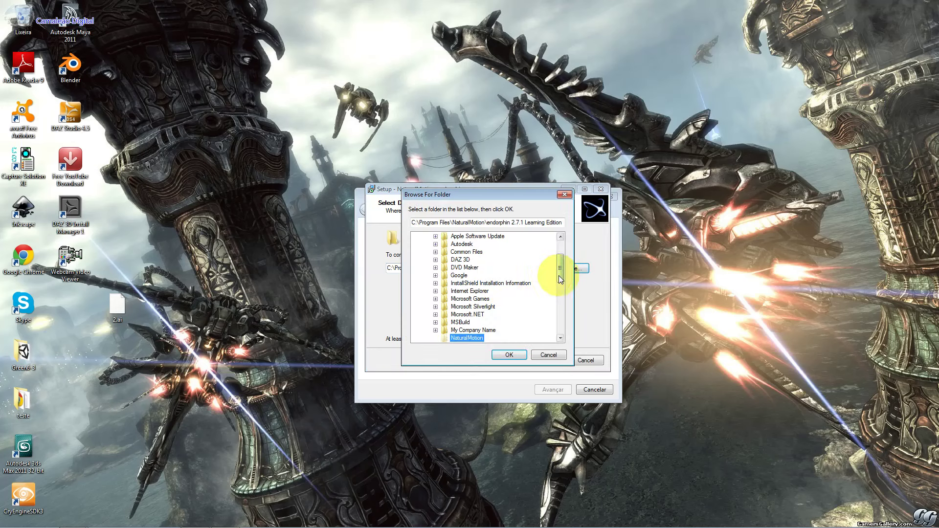
scroll(563, 259, "up", 5)
left_click(426, 260)
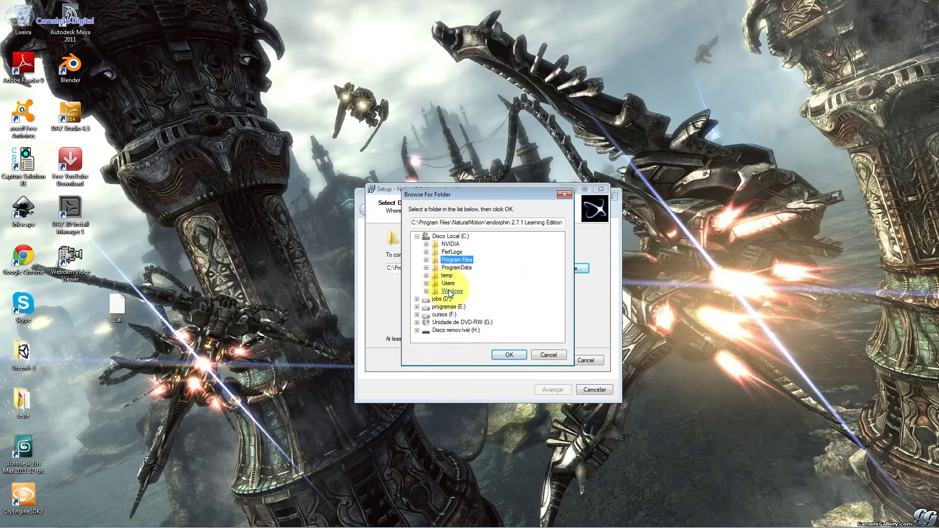
double_click(438, 307)
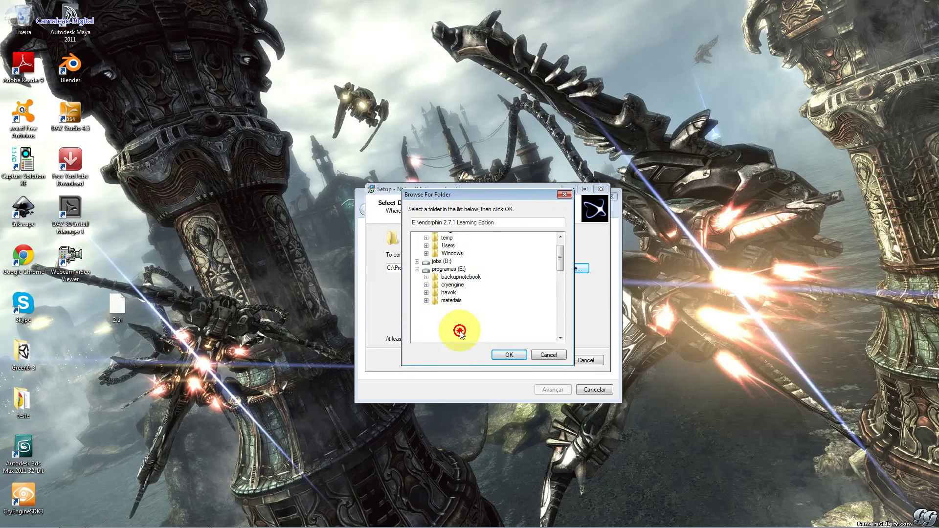
left_click(500, 354)
left_click(442, 267)
key("Delete")
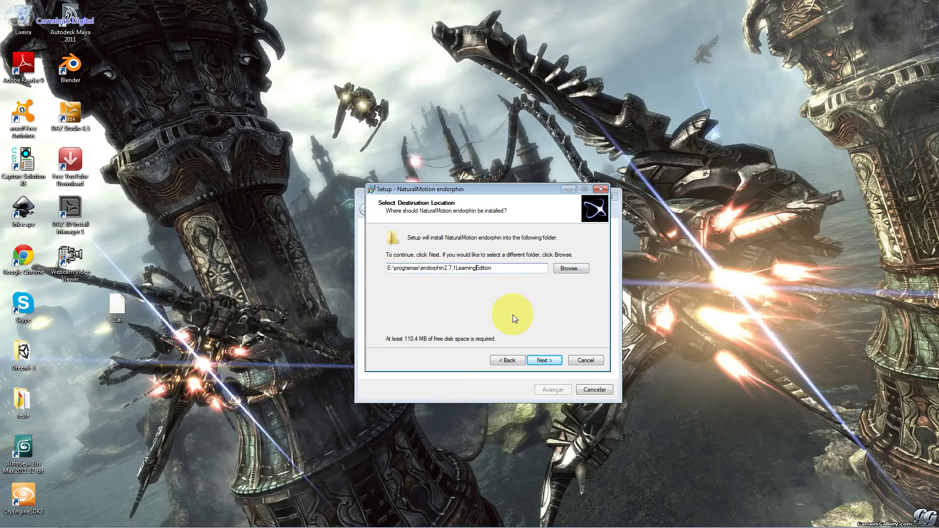
left_click(544, 360)
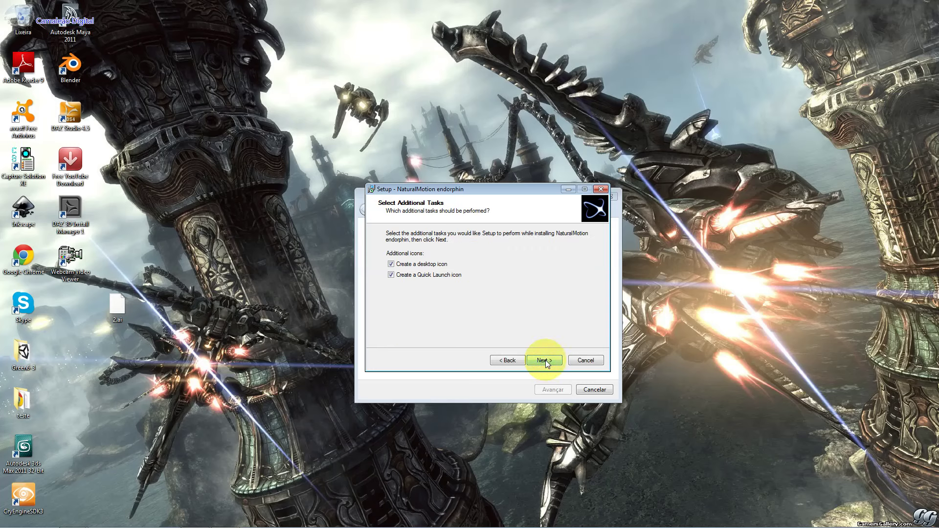
- Install endorphin 2.7.1 with desktop and Quick Launch icons, then finish and launch it
left_click(544, 360)
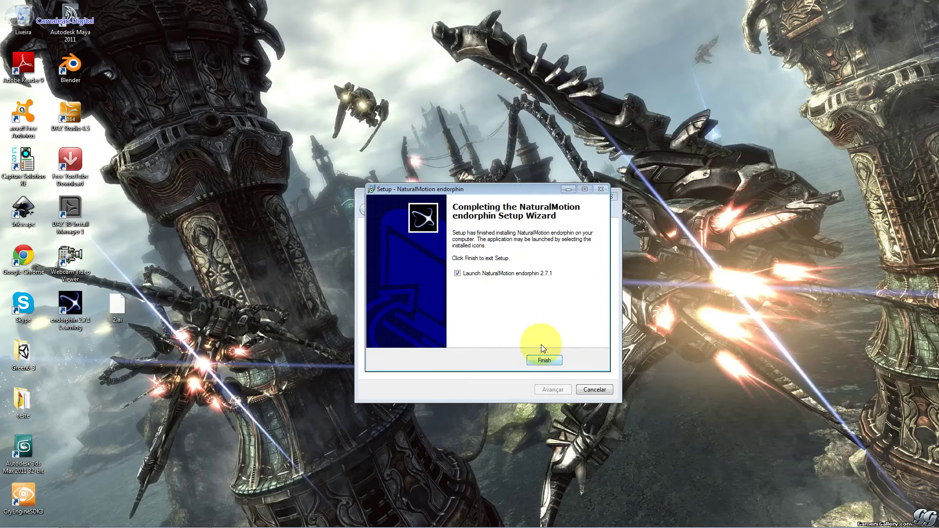
left_click(544, 361)
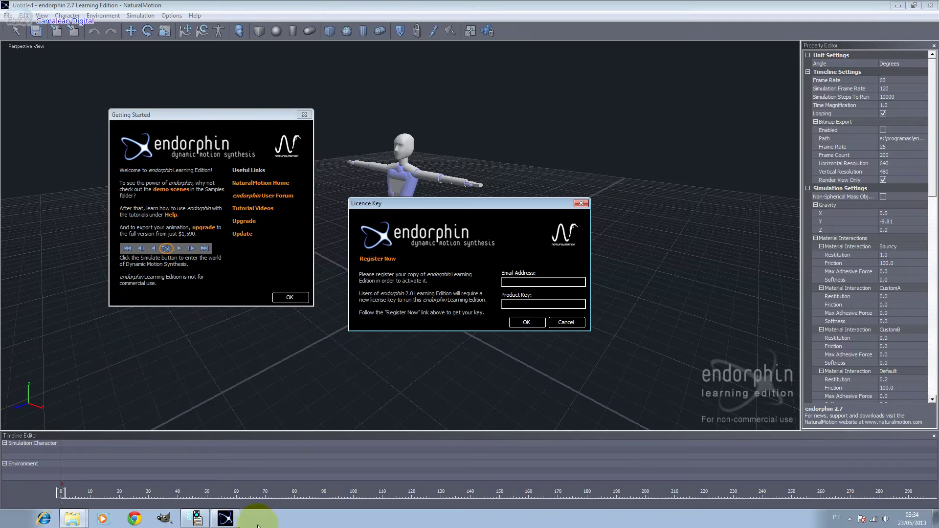
- Enter the account e-mail address in the Licence Key dialog, moving on to Product Key
left_click(198, 514)
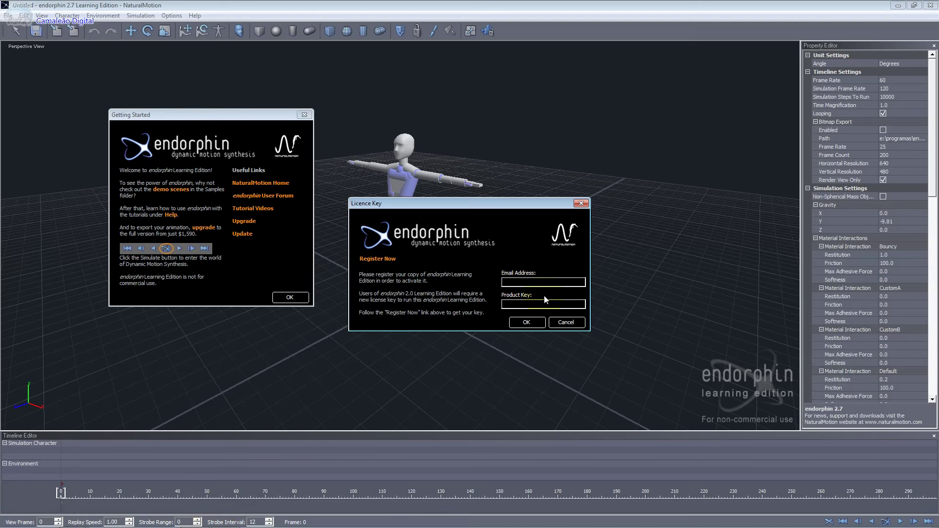
left_click(284, 298)
left_click_drag(451, 205, 452, 225)
left_click(516, 301)
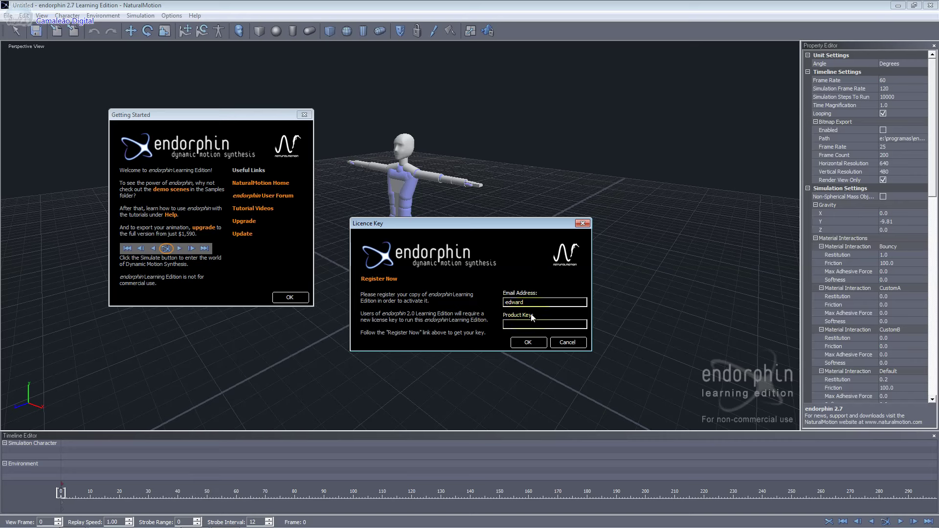
key("Tab")
- Follow the dialog's Register Now link to the community site to get a key
left_click_drag(475, 332, 432, 333)
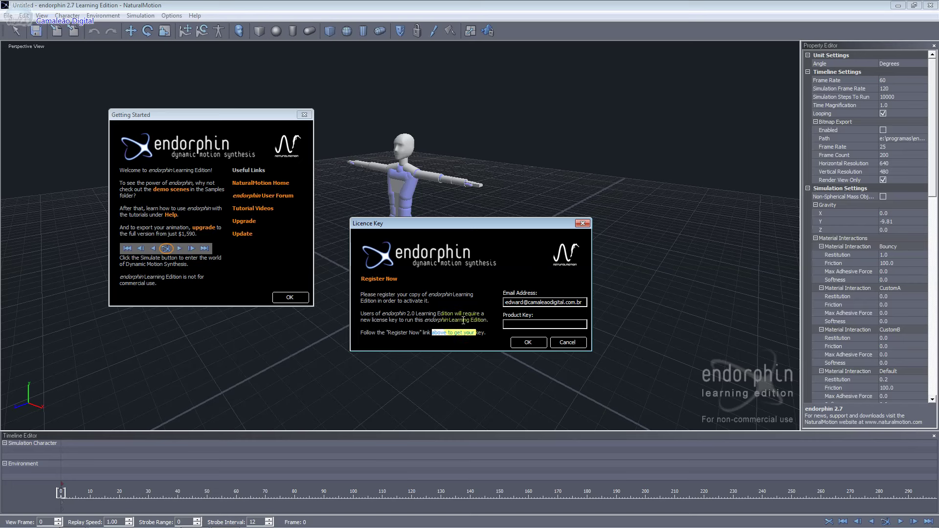
left_click(391, 282)
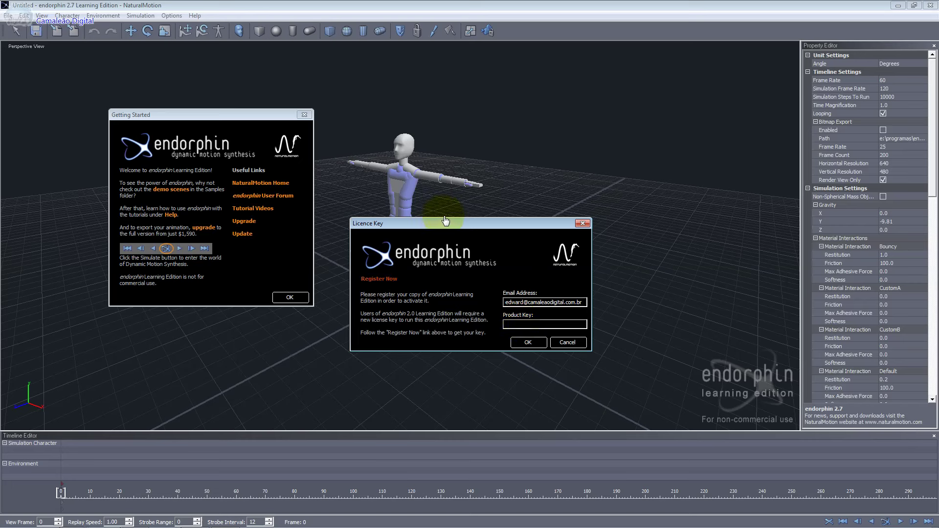
left_click(395, 280)
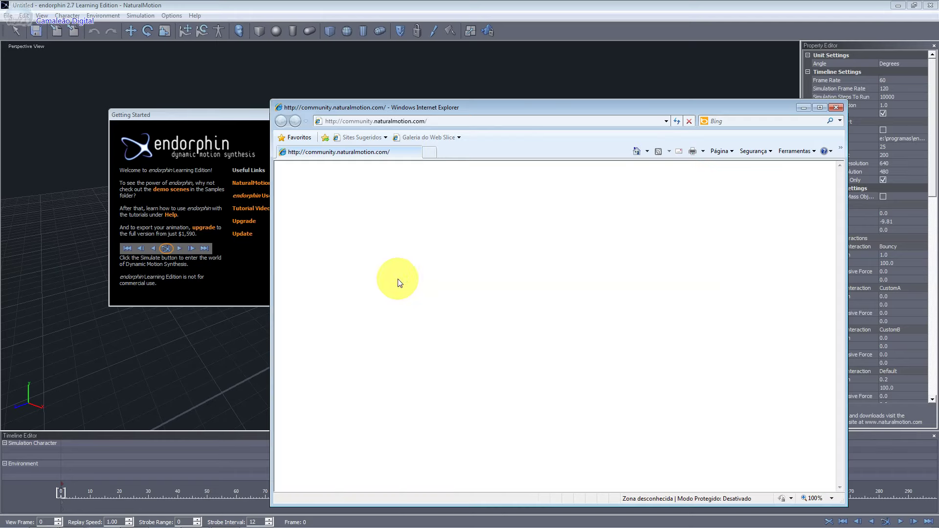
- Follow the community page's profile page link and start entering the community user name
left_click(399, 121)
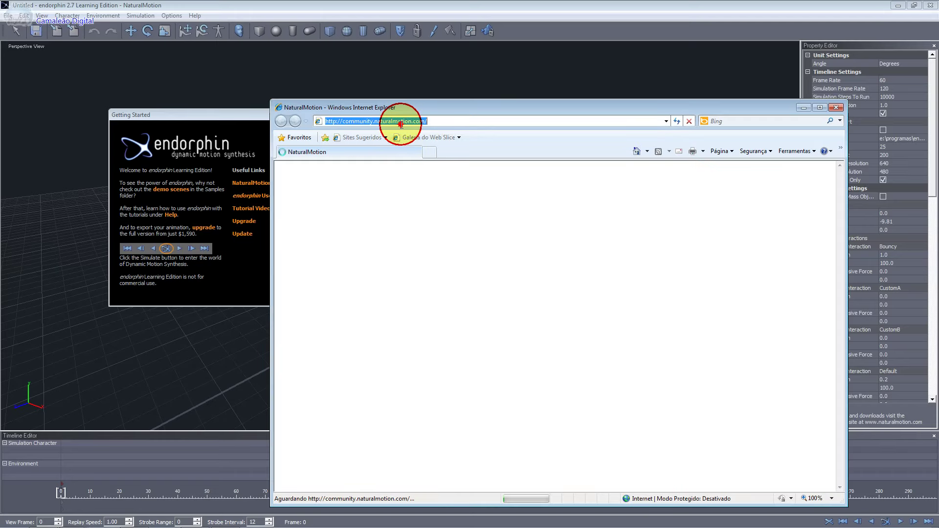
left_click_drag(446, 110, 451, 75)
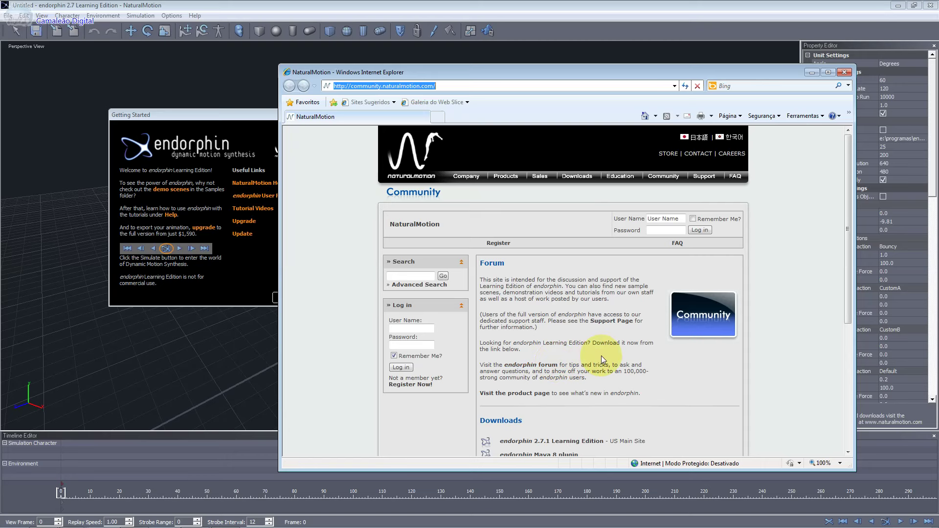
scroll(592, 372, "down", 3)
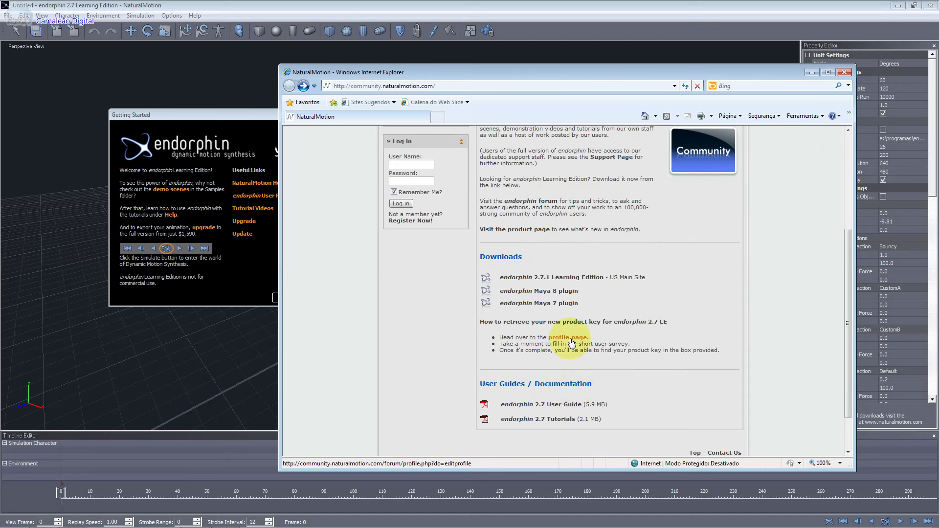
left_click(571, 343)
left_click(548, 370)
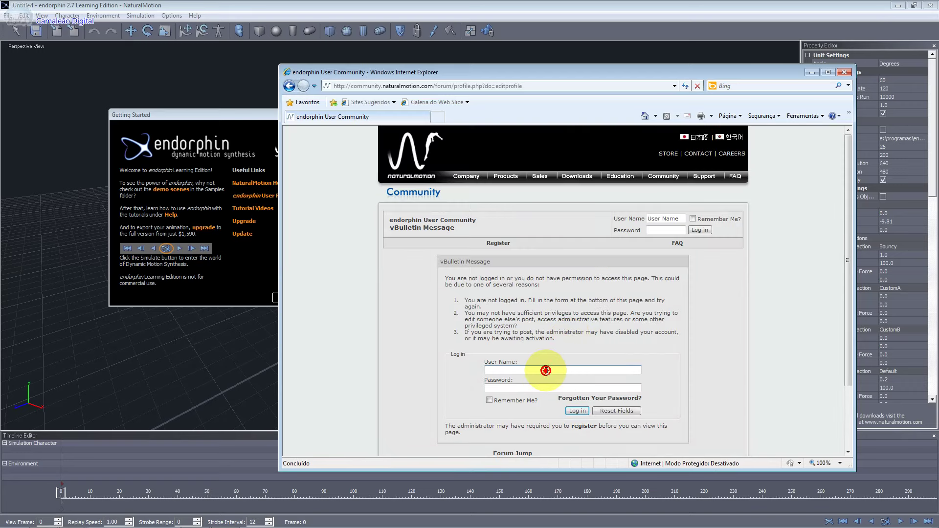
- Enter the community user name and password, then open the registration Forum Rules page and agree
type("edwrad")
double_click(546, 371)
key("Tab")
type("•••••••")
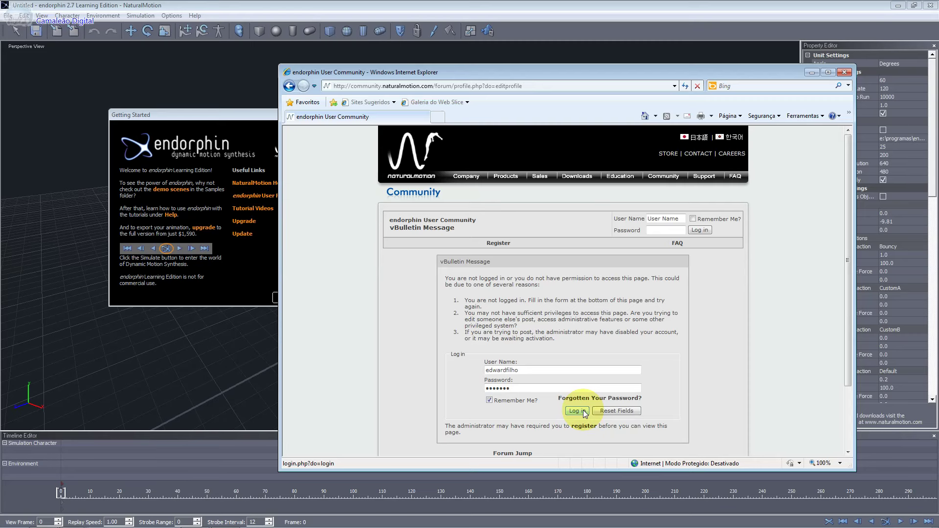
left_click(585, 426)
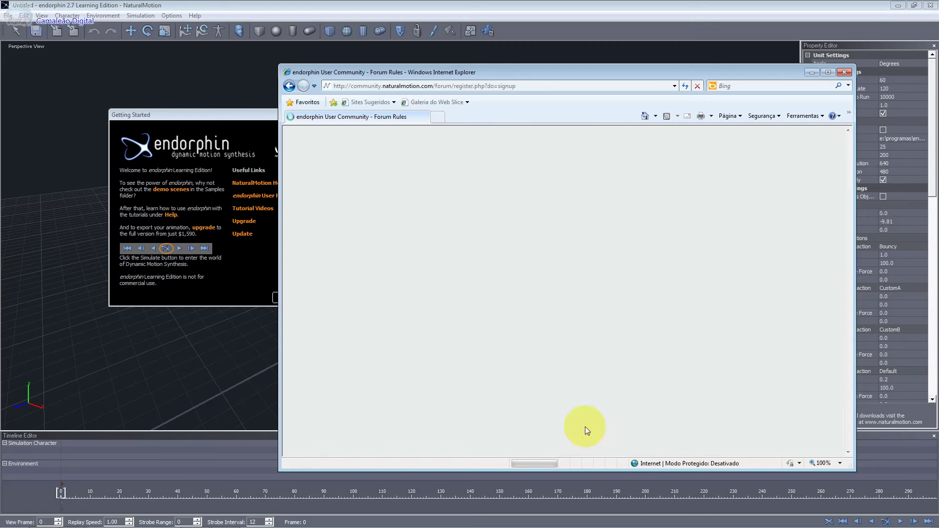
left_click(415, 350)
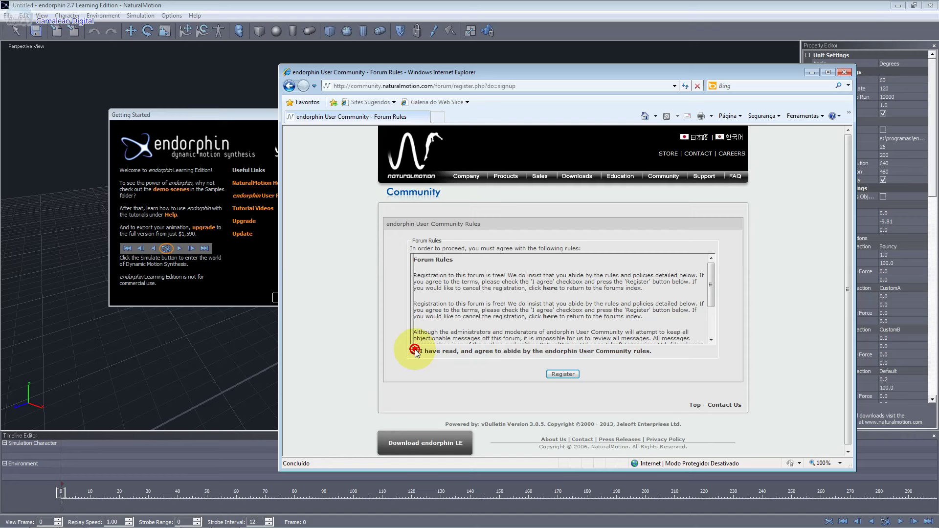
- On the registration form, enter the desired user name, password twice, and the e-mail address
left_click(557, 375)
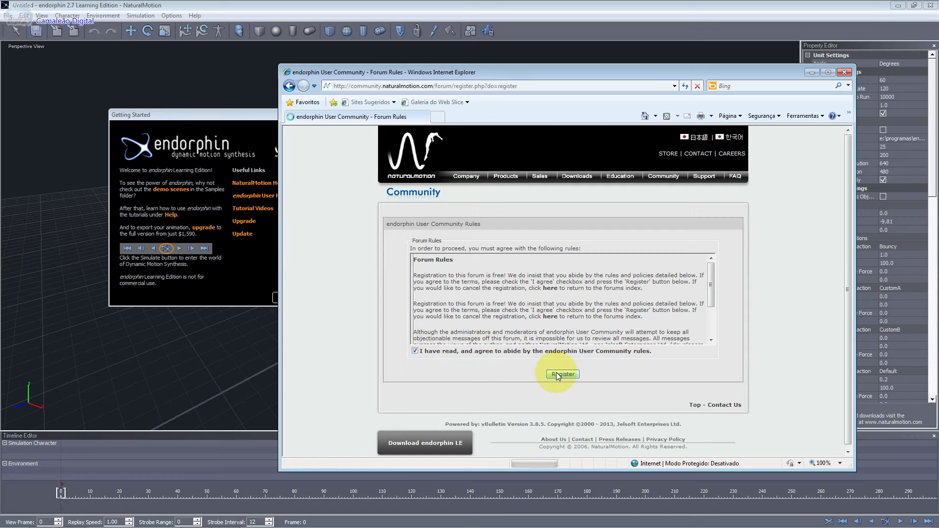
left_click(487, 261)
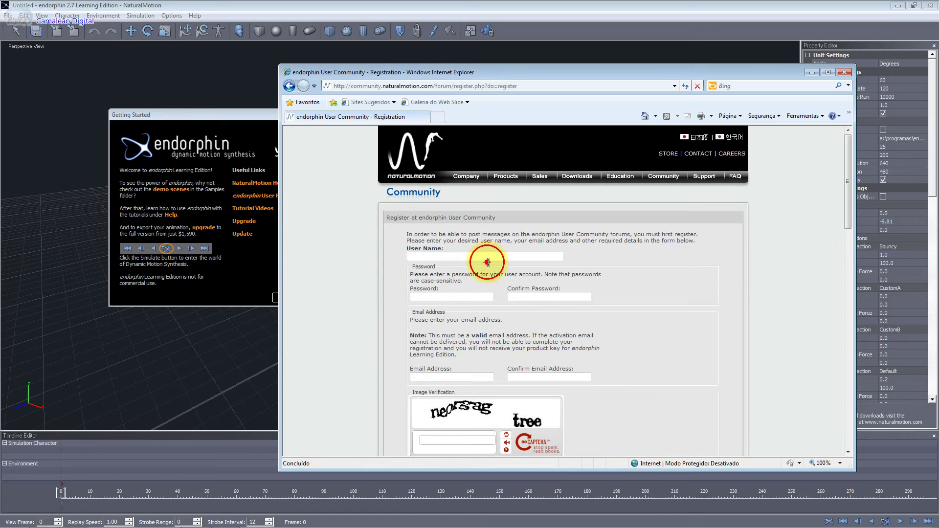
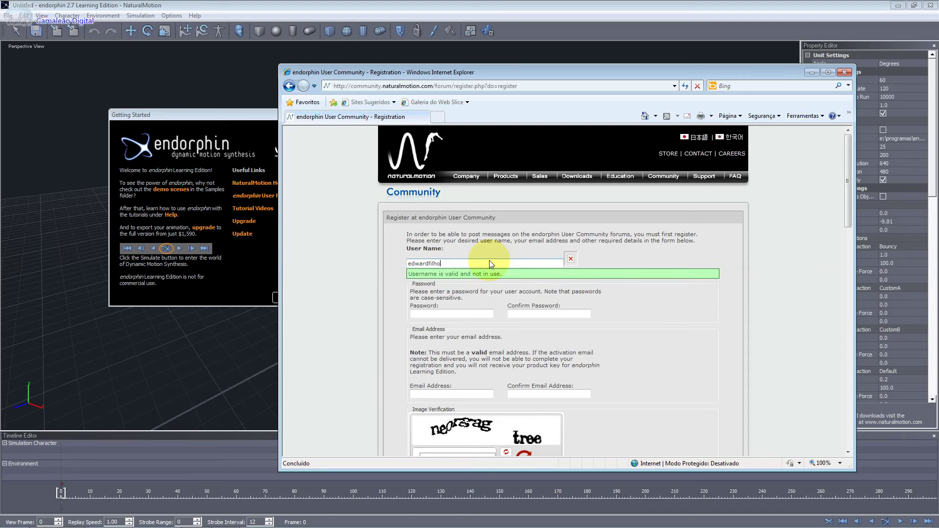
key("Tab")
key("Tab")
key("Tab")
key("Tab")
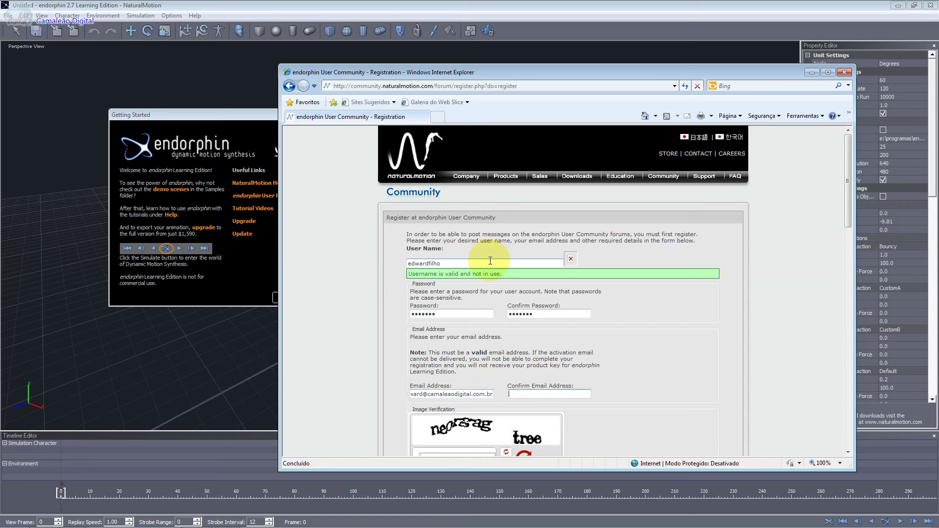
- Paste the e-mail address into the confirmation field and answer the image verification with 'eorgag tree'
triple_click(481, 393)
key("ctrl+c")
left_click(518, 394)
key("ctrl+v")
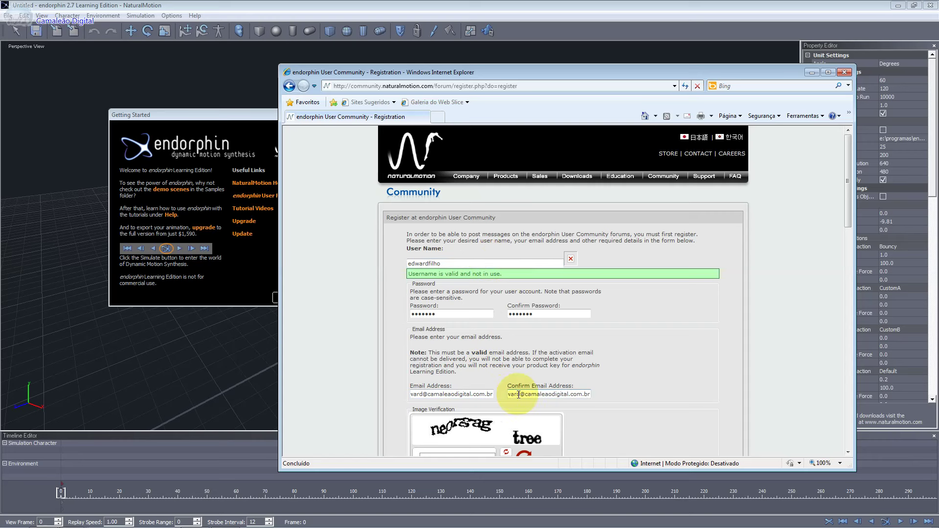
key("Home")
scroll(518, 394, "down", 2)
left_click(479, 409)
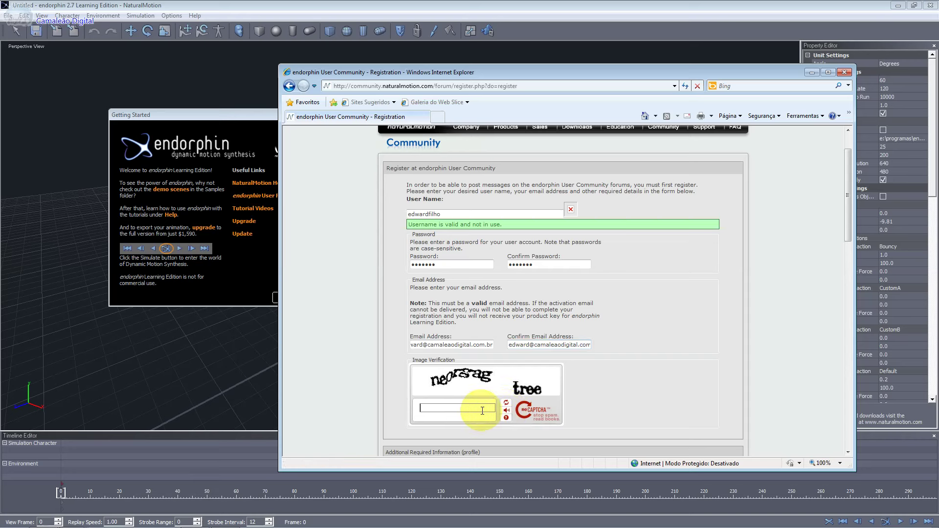
type("eor")
type("gag tree")
scroll(482, 410, "down", 3)
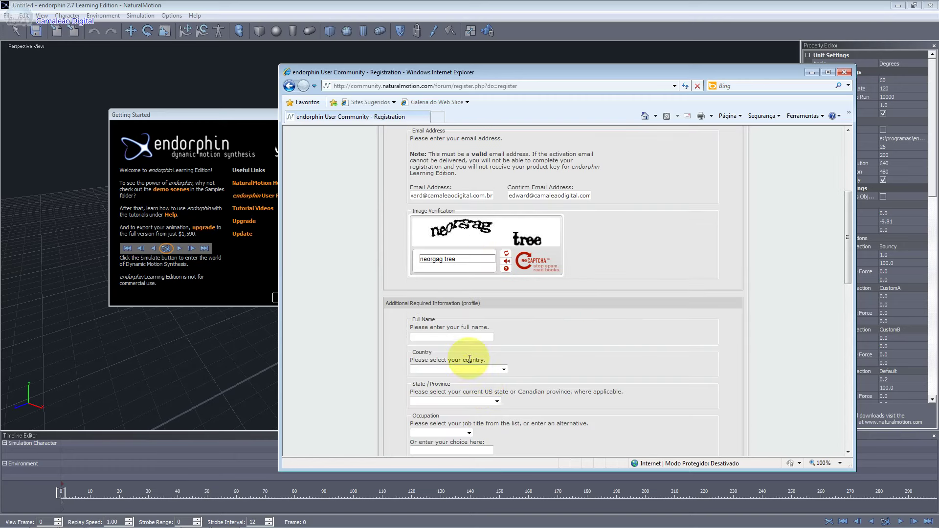
- Enter the user's full name in the profile section
left_click(467, 336)
- Set the country to Brazil and the occupation to Teacher
key("Tab")
key("b")
left_click(464, 370)
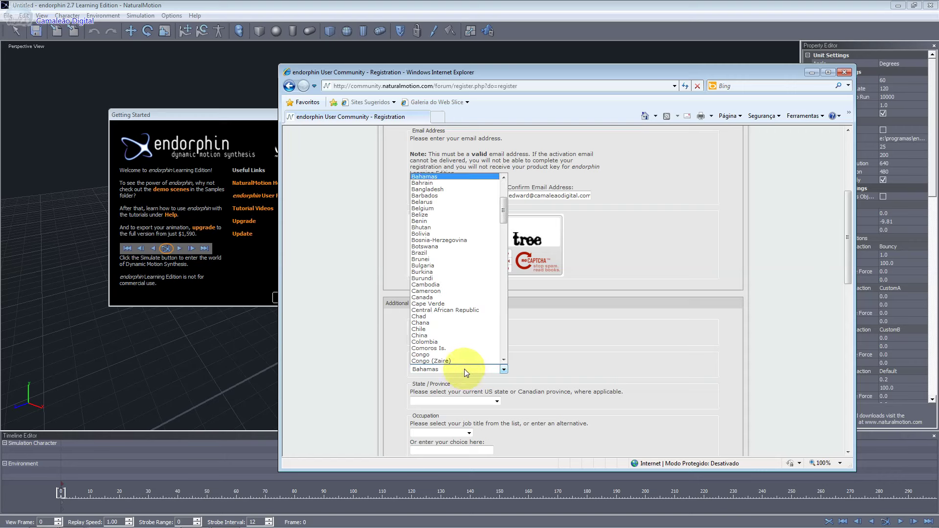
left_click(472, 253)
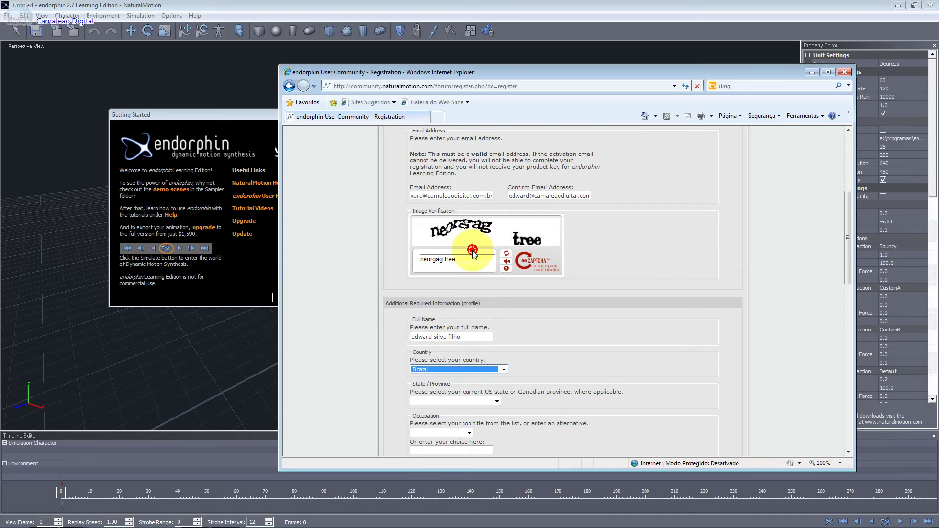
left_click(478, 401)
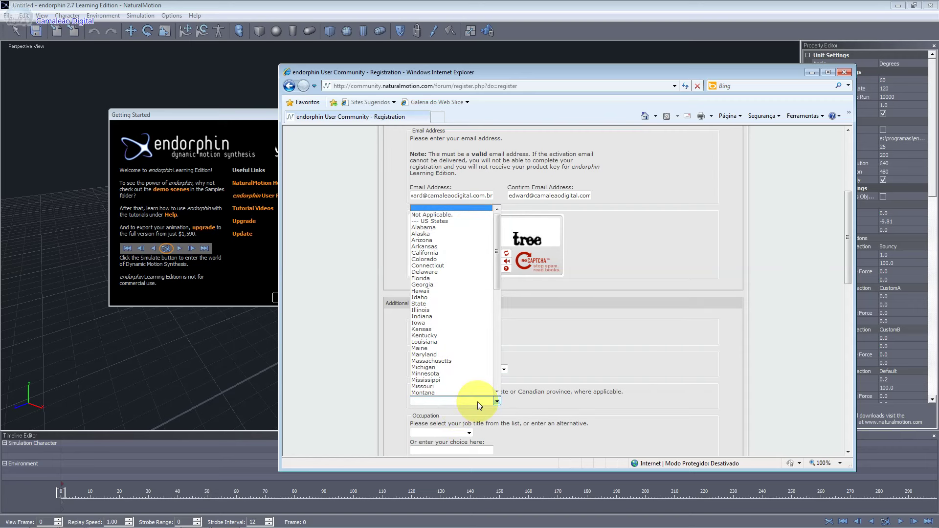
left_click(477, 401)
scroll(475, 398, "down", 1)
left_click(467, 384)
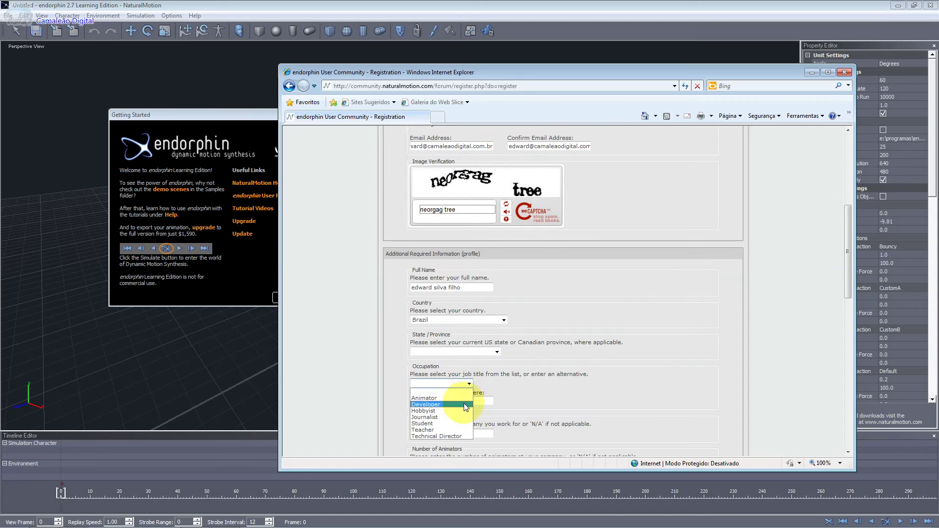
left_click(459, 430)
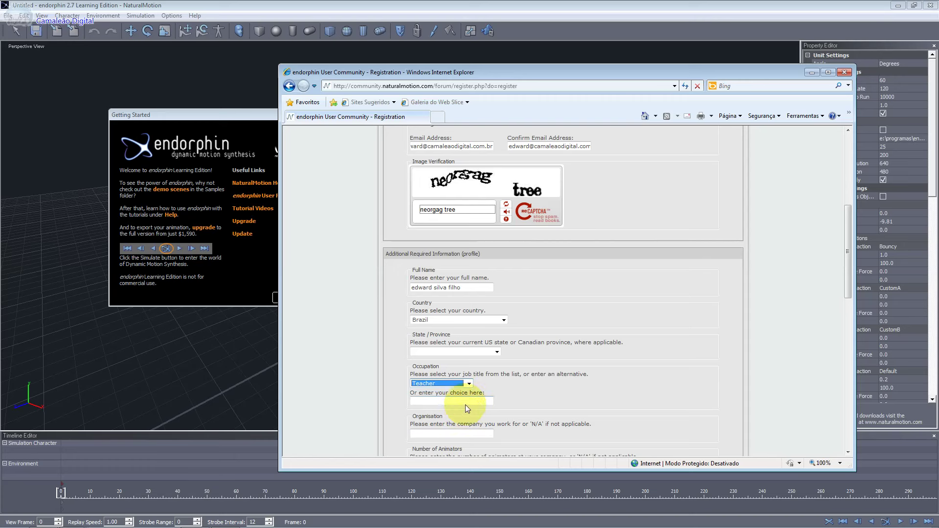
- Enter 'Camaleão Digital' as the organisation name
left_click(460, 431)
scroll(460, 430, "down", 2)
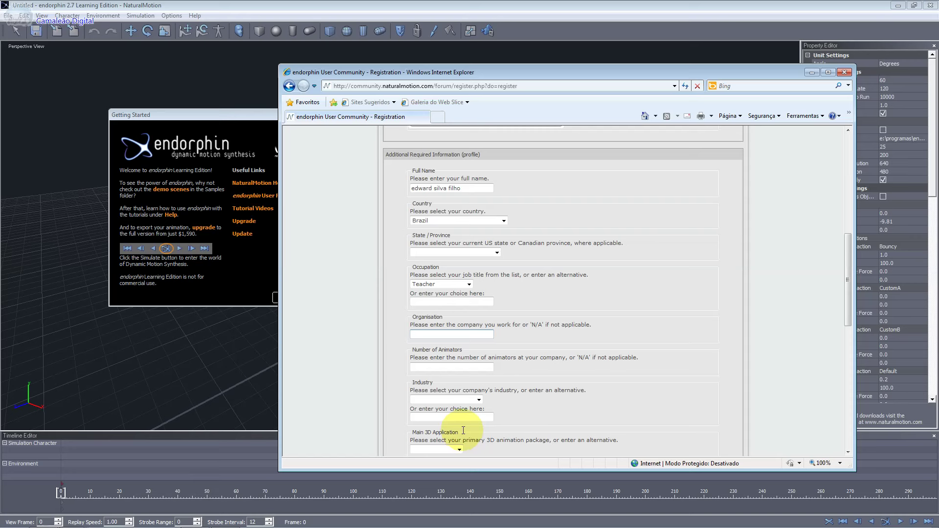
type("Camaleão Di")
type("gital")
key("Tab")
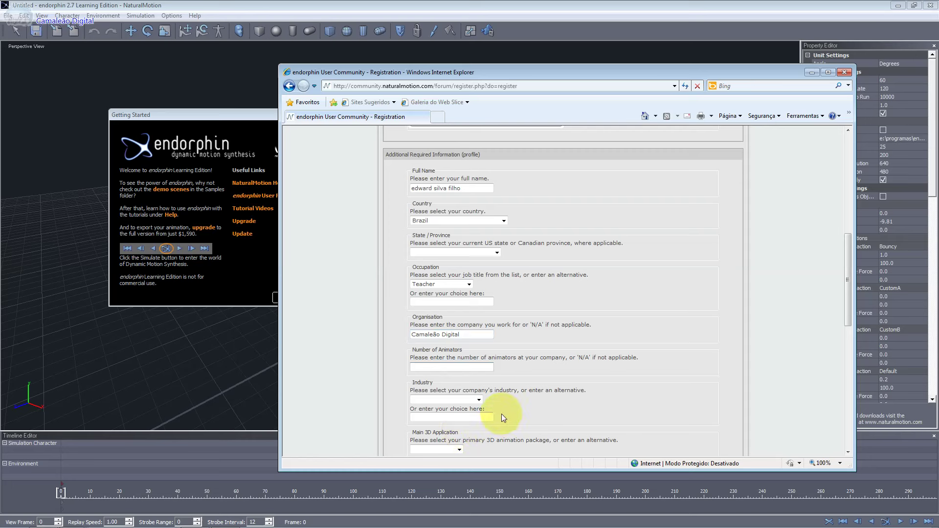
left_click(452, 399)
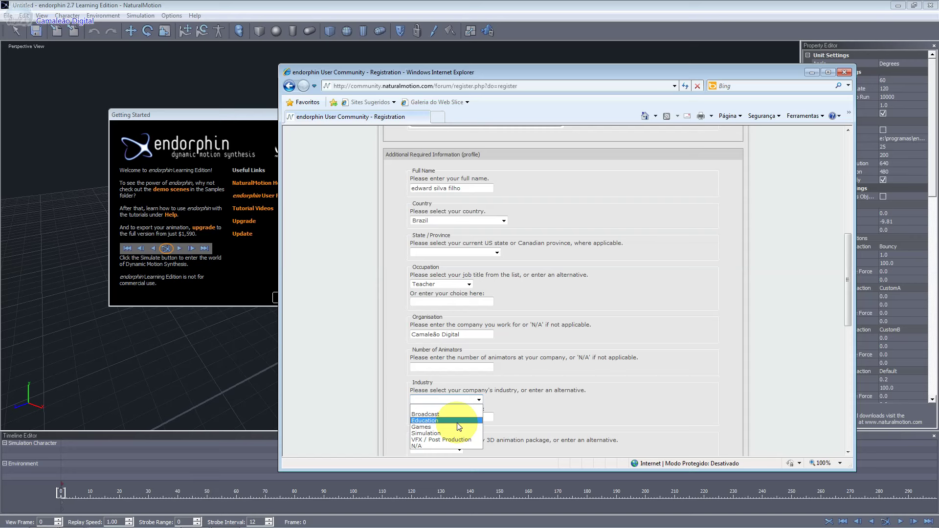
- Choose Education industry, 3D Studio Max as main application, and Windows as operating system
left_click(457, 423)
scroll(459, 419, "down", 2)
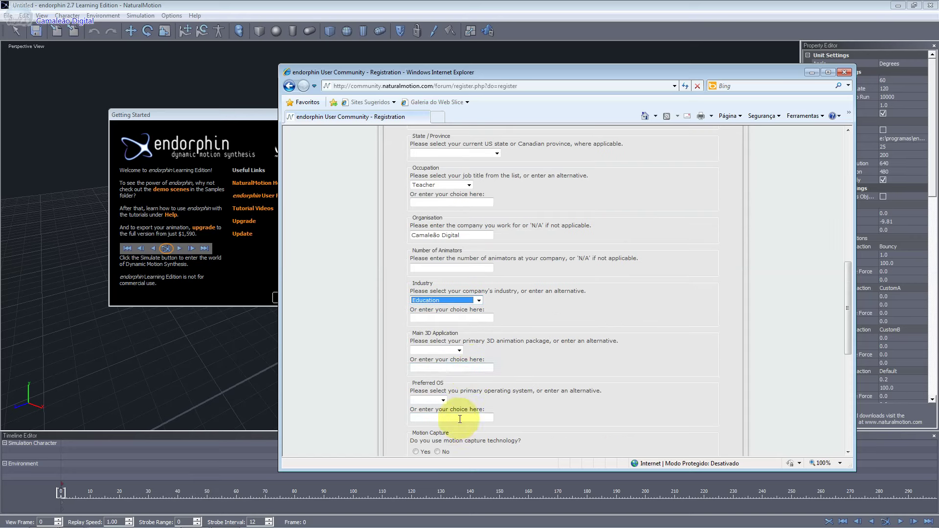
left_click(459, 351)
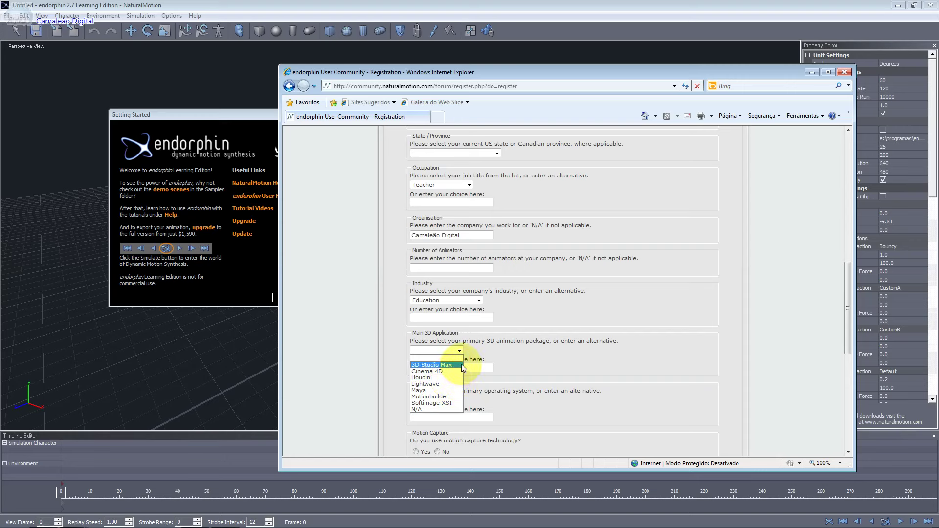
left_click(457, 365)
left_click(440, 402)
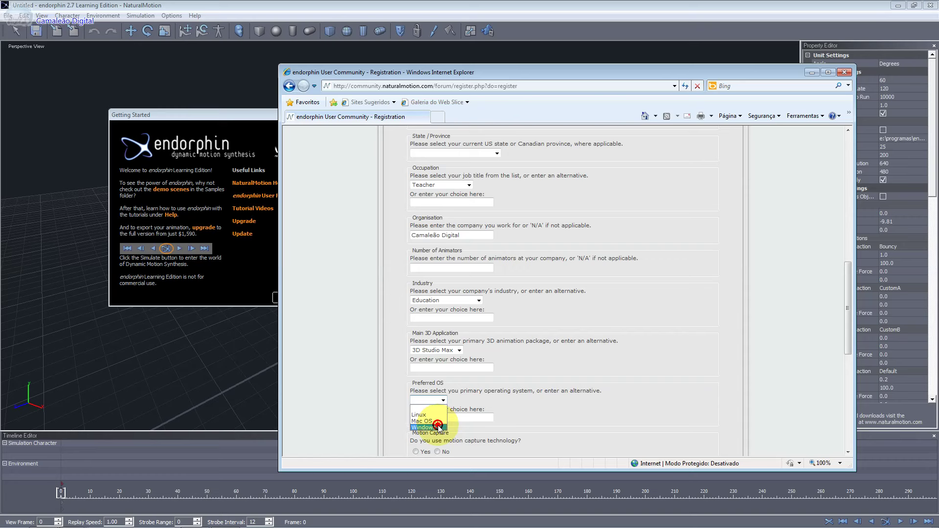
left_click(439, 427)
- Answer No to motion capture, Yes to partner offers, and submit the registration form
scroll(442, 417, "down", 3)
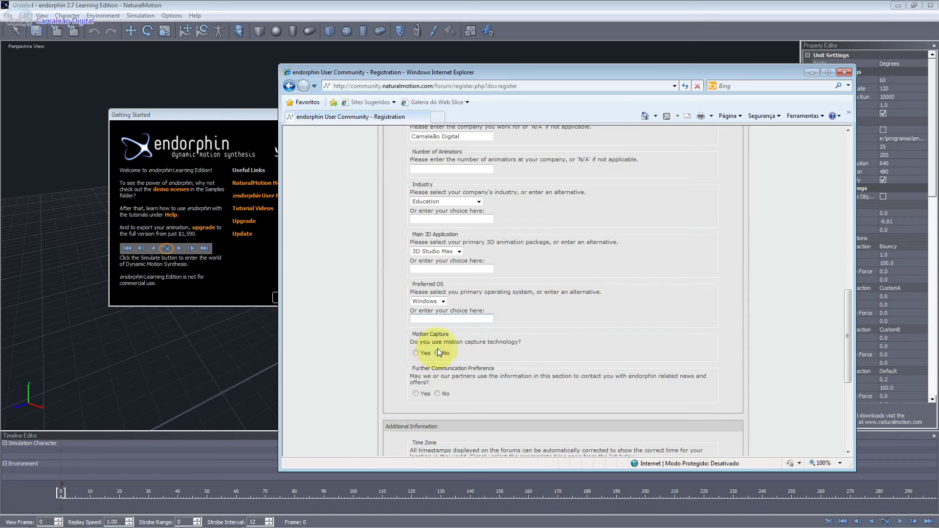
left_click(417, 353)
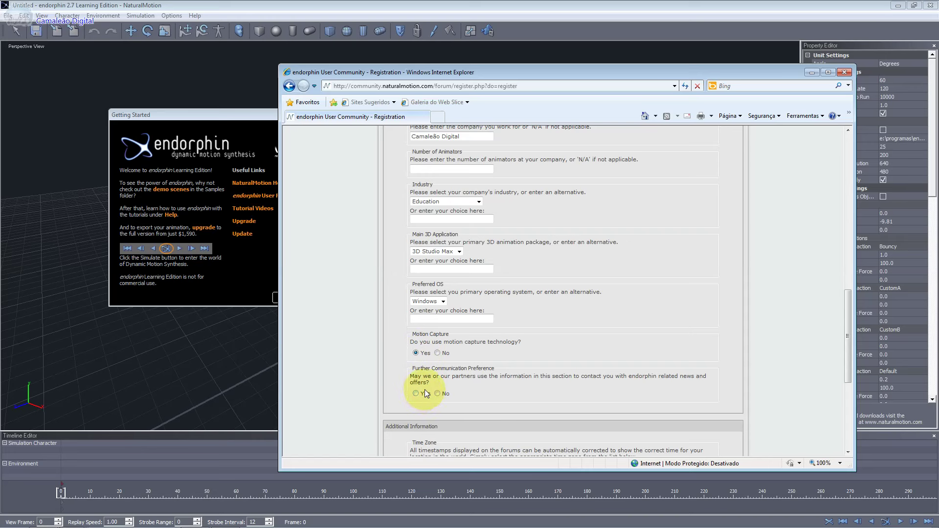
scroll(423, 391, "down", 1)
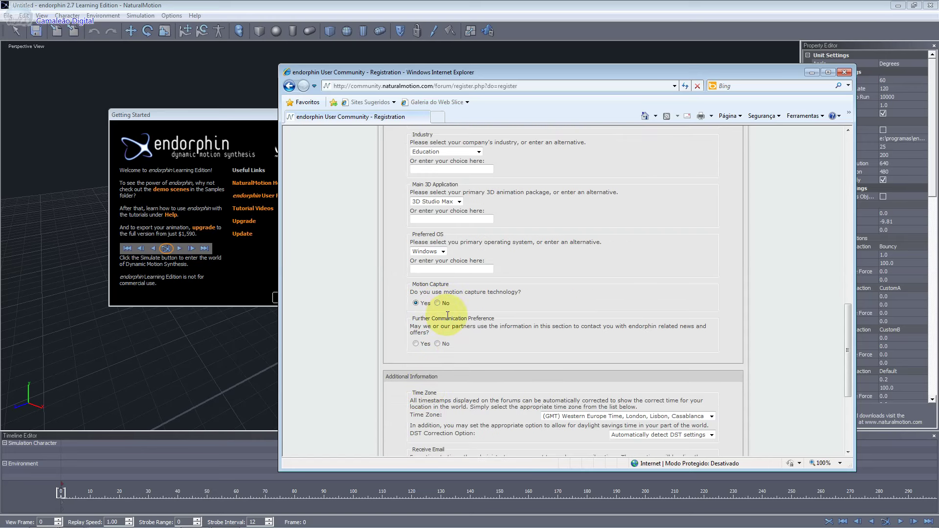
left_click(437, 303)
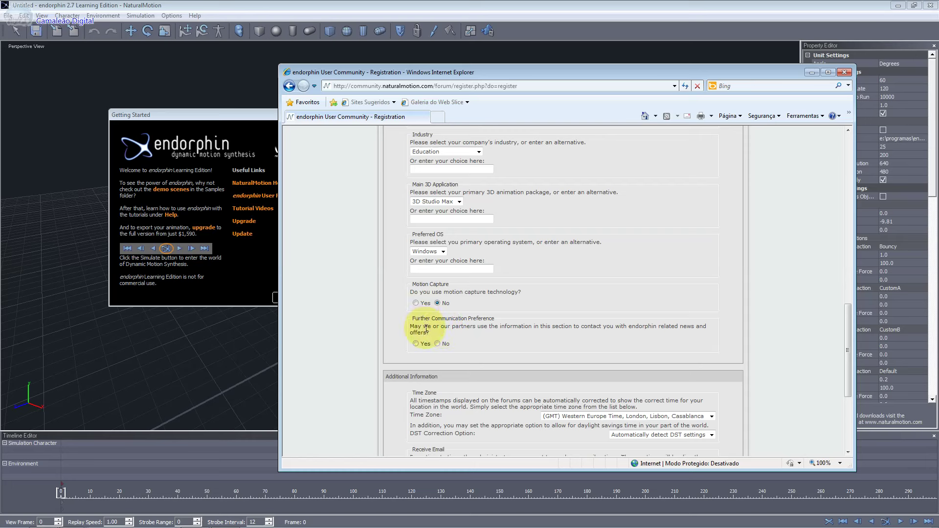
left_click_drag(432, 326, 467, 327)
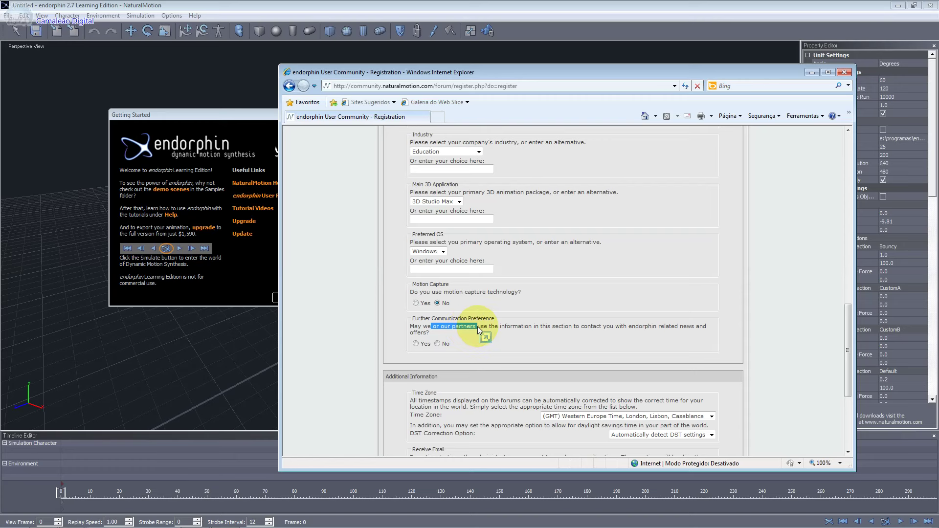
scroll(474, 324, "down", 1)
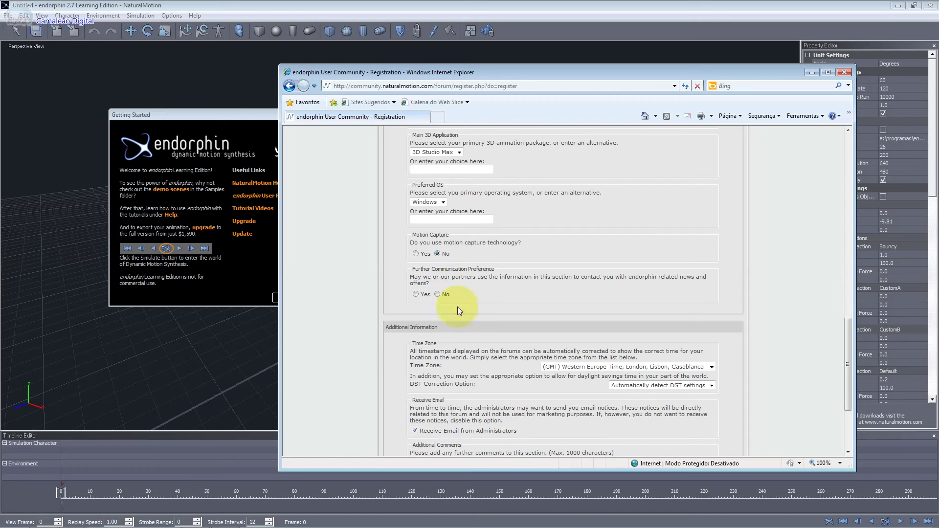
left_click(416, 294)
scroll(517, 384, "down", 2)
left_click(517, 384)
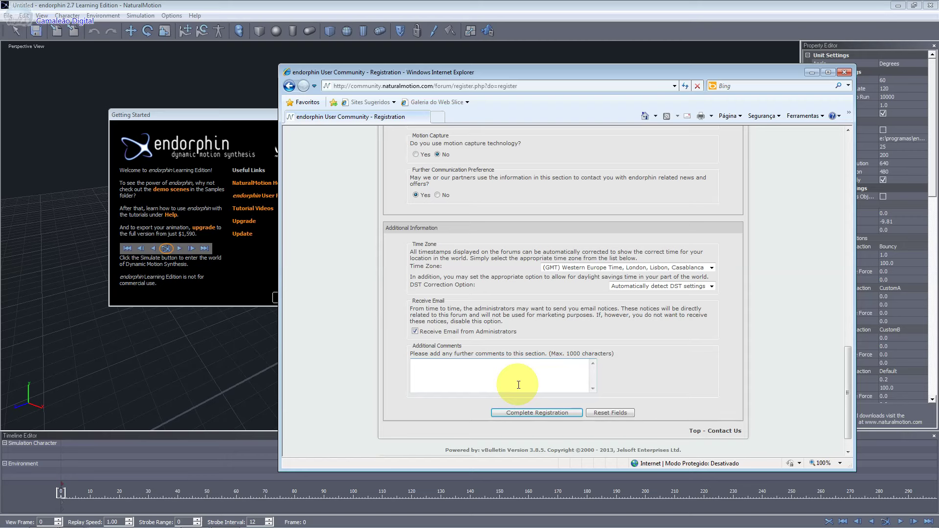
left_click(545, 415)
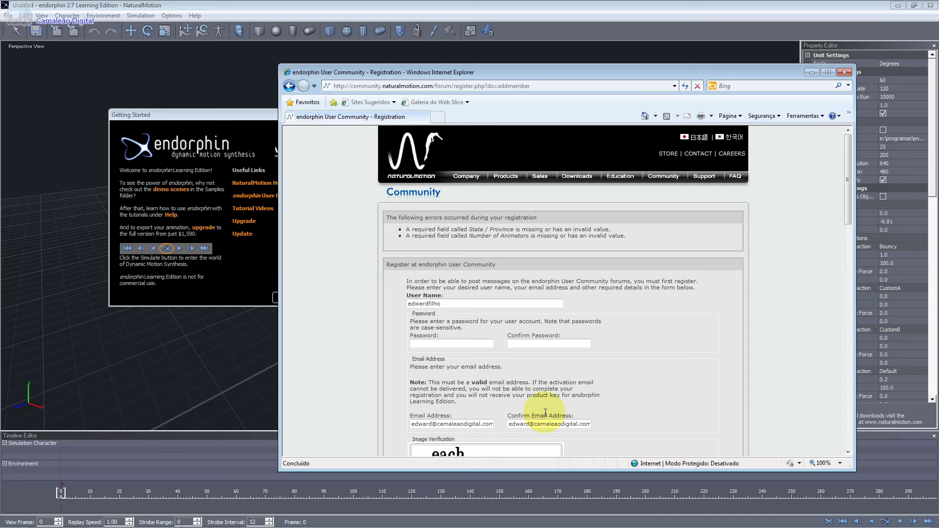
- Set the State/Province field to NewYork
scroll(545, 414, "down", 2)
mouse_move(515, 180)
left_mouse_down()
mouse_move(469, 180)
mouse_move(523, 183)
left_mouse_up()
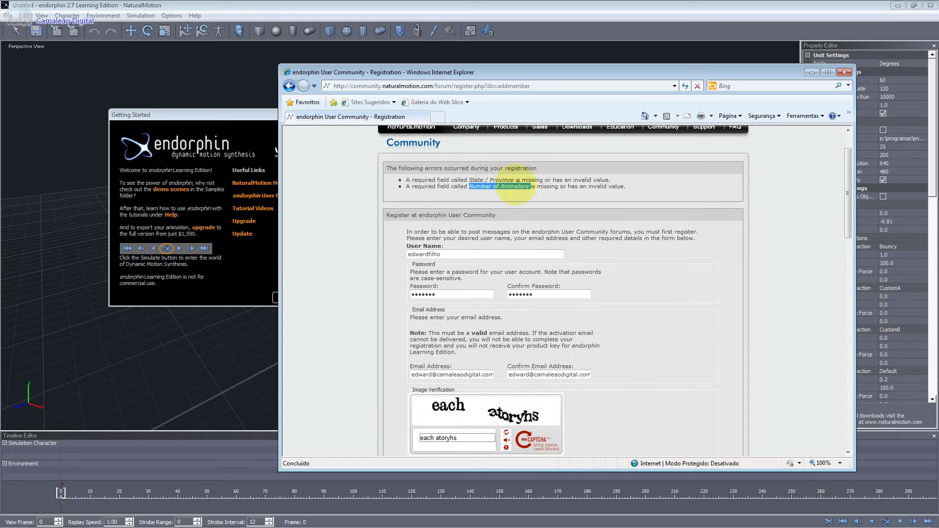
scroll(514, 312, "down", 3)
scroll(512, 311, "down", 3)
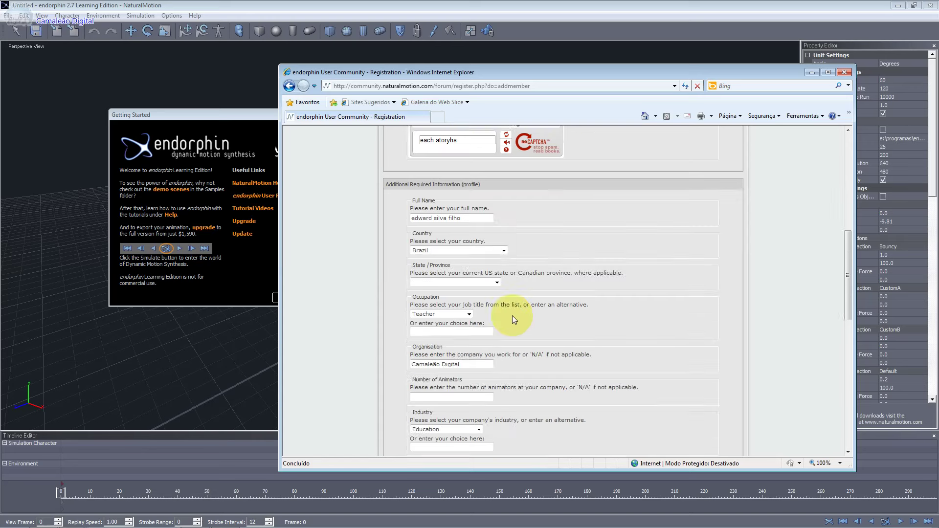
left_click(497, 284)
mouse_move(494, 312)
left_mouse_down()
mouse_move(495, 426)
mouse_move(499, 278)
mouse_move(486, 397)
left_mouse_up()
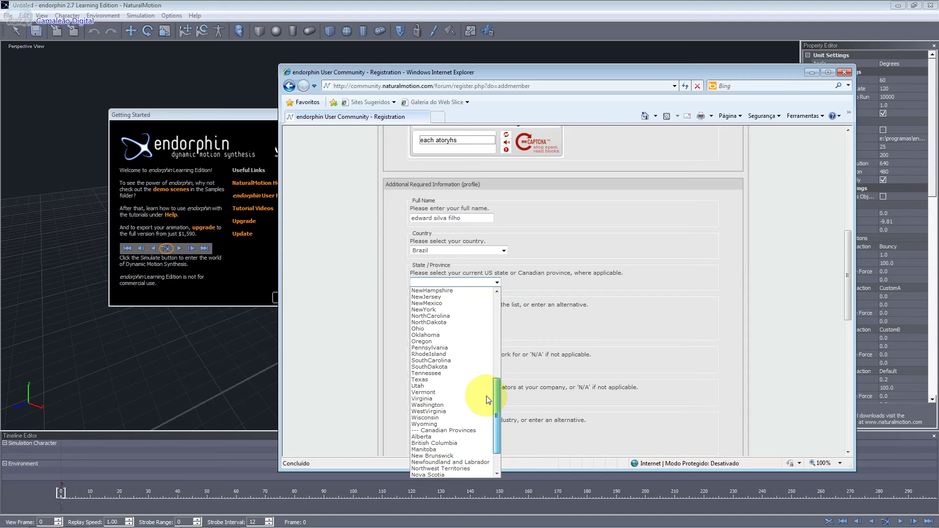
left_click(474, 310)
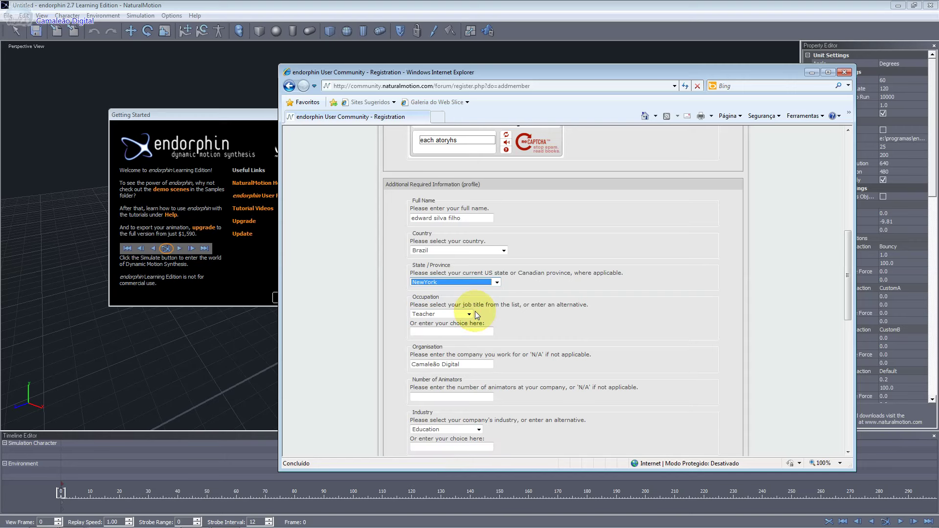
- Fill in the Number of Animators field and resubmit the completed registration
left_click(471, 331)
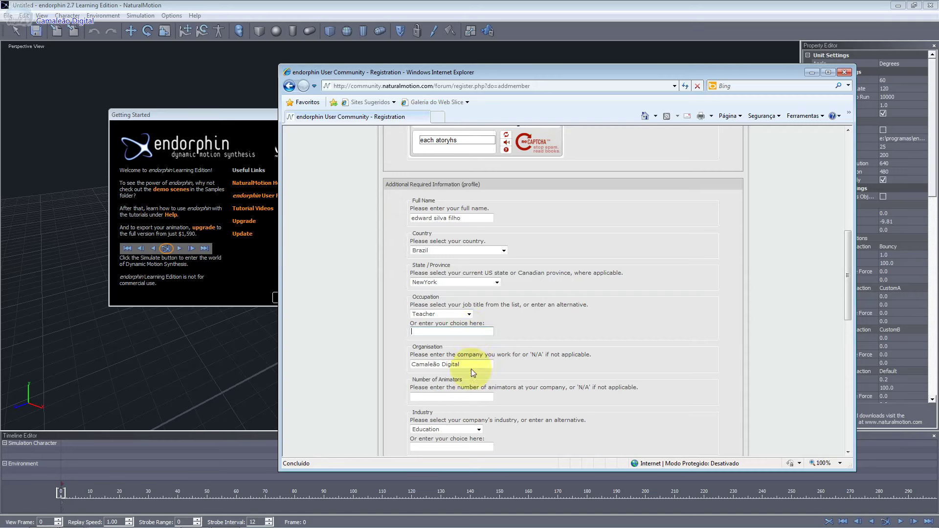
scroll(473, 436, "down", 2)
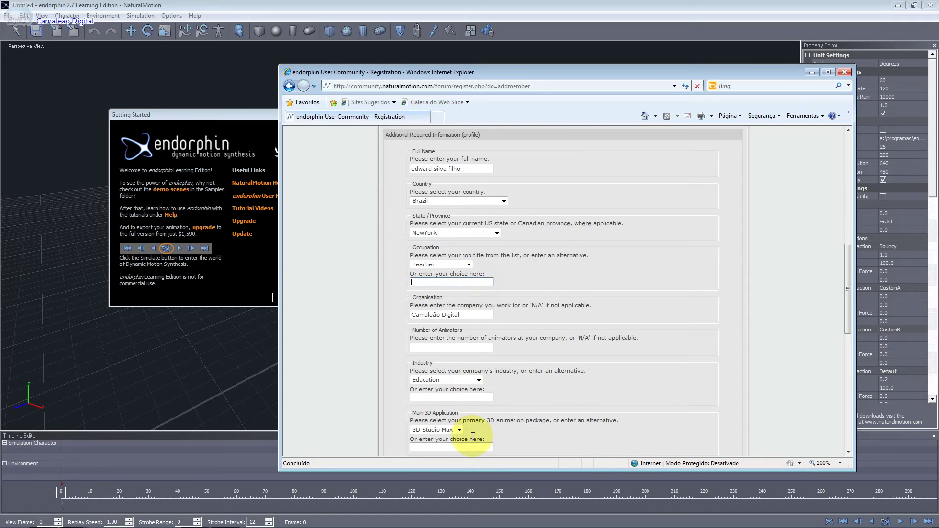
scroll(472, 433, "down", 4)
scroll(468, 420, "up", 4)
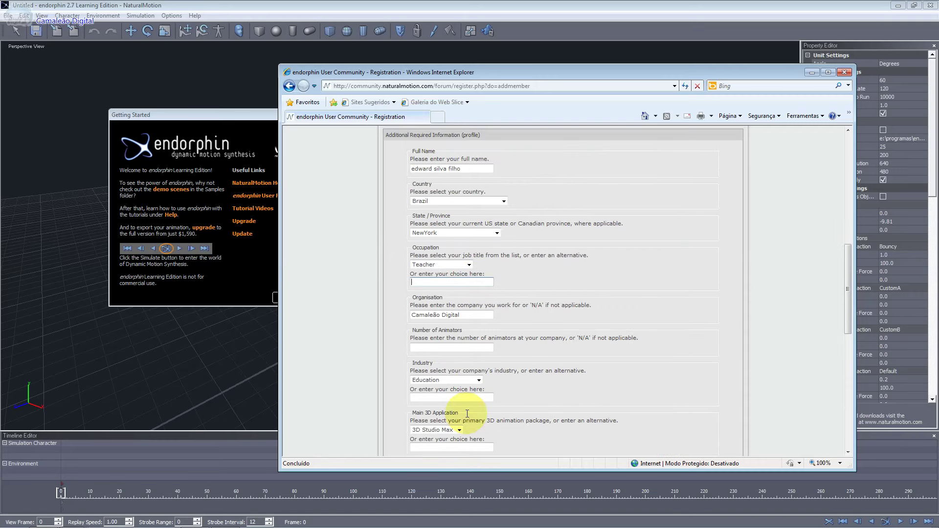
scroll(467, 414, "up", 2)
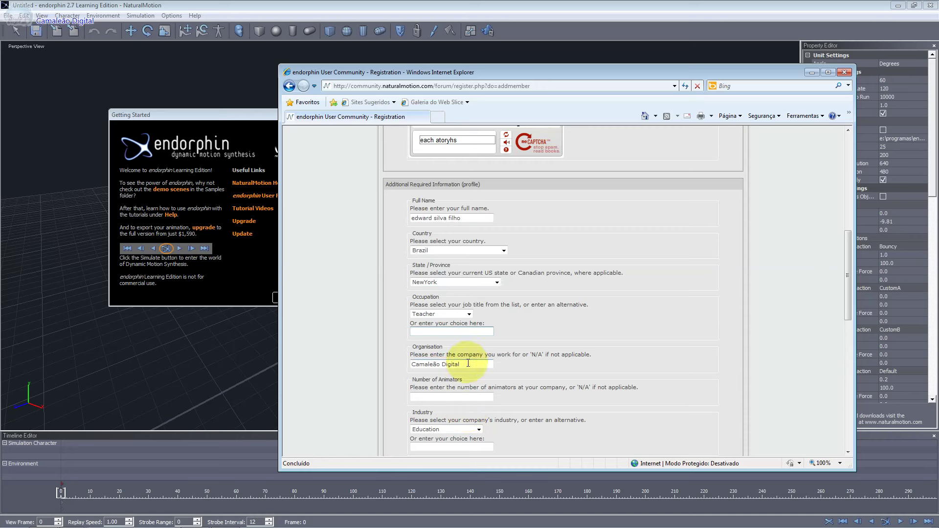
left_click(475, 348)
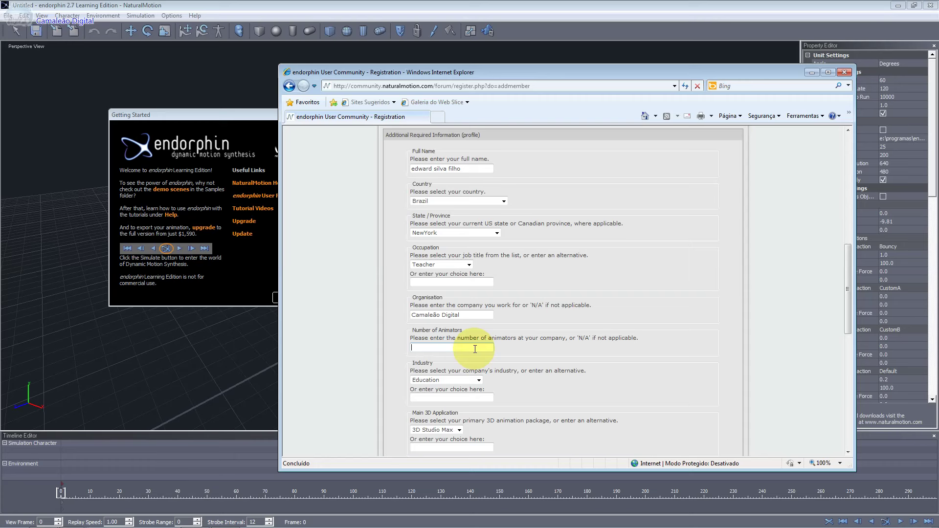
type("1047")
scroll(474, 349, "down", 4)
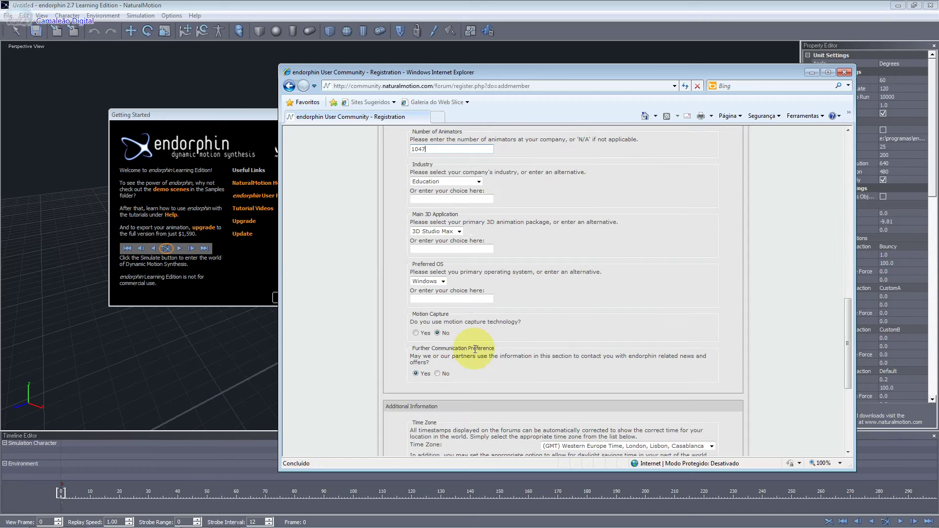
scroll(467, 371, "down", 4)
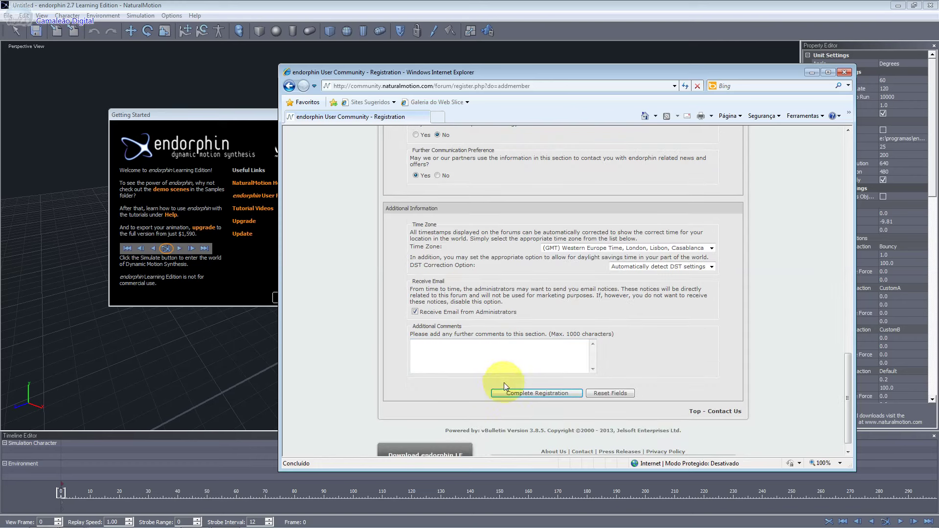
left_click(515, 394)
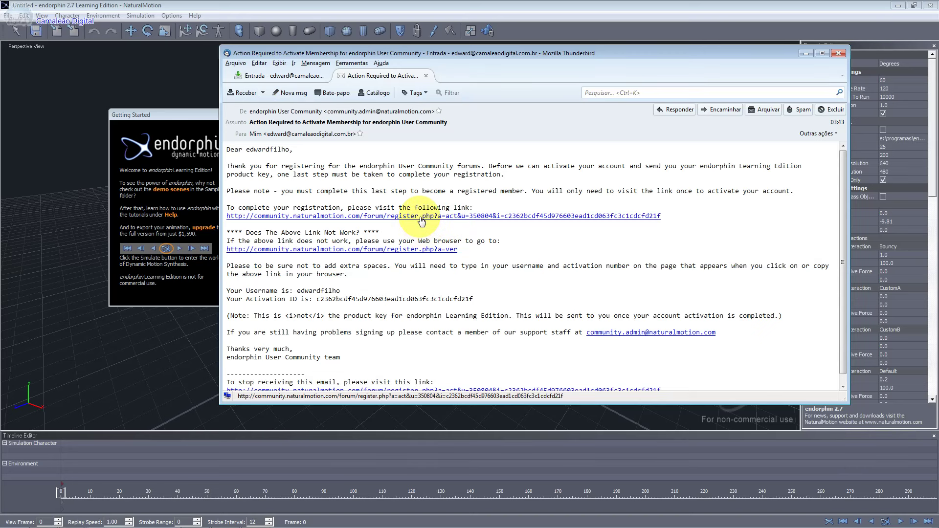
- Open the register.php activation link from the endorphin community e-mail in the browser
left_click(421, 217)
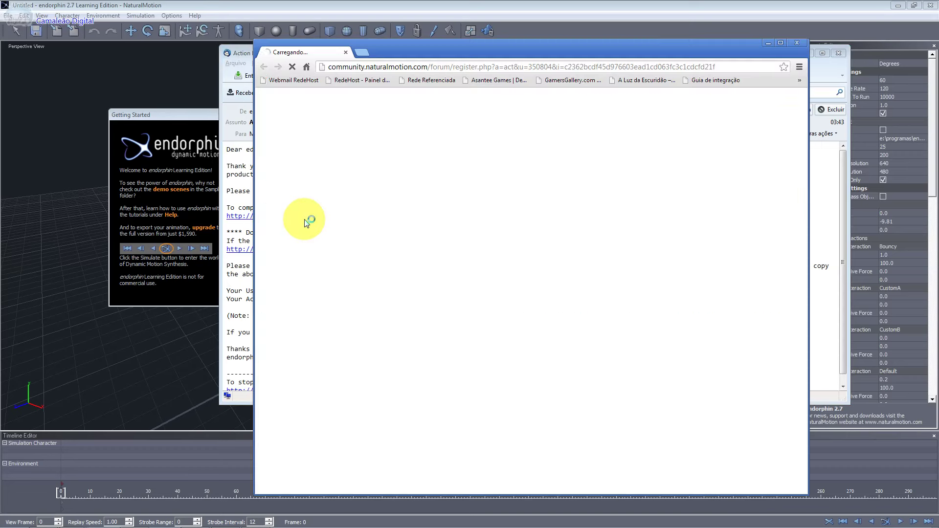
left_click(234, 208)
- Select the product key on Chrome's confirmation page, then close the browser and e-mail windows
left_click_drag(237, 208, 471, 208)
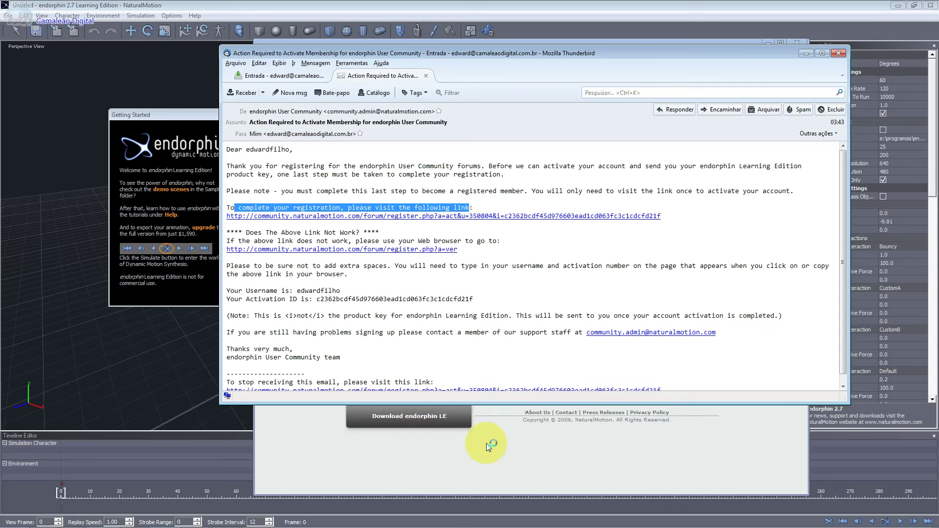
left_click(490, 435)
left_click(527, 356)
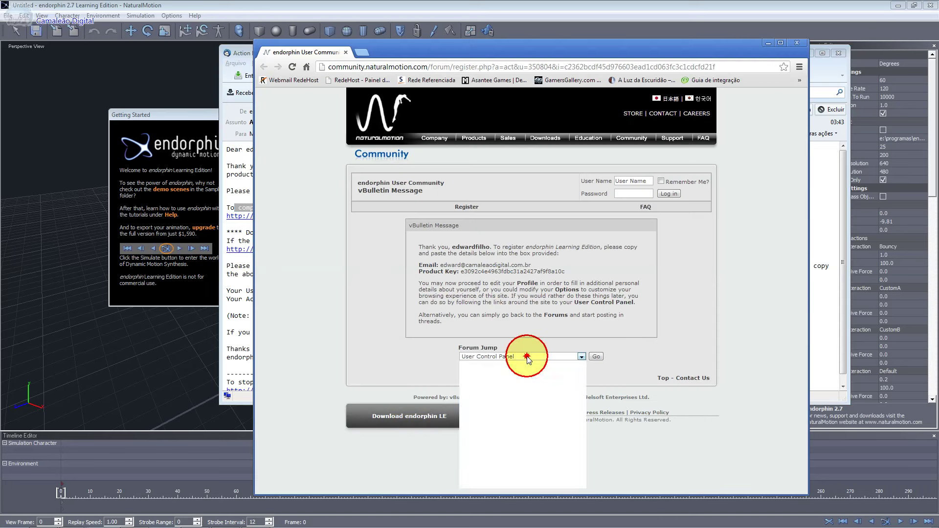
left_click(529, 307)
left_click_drag(565, 271, 460, 273)
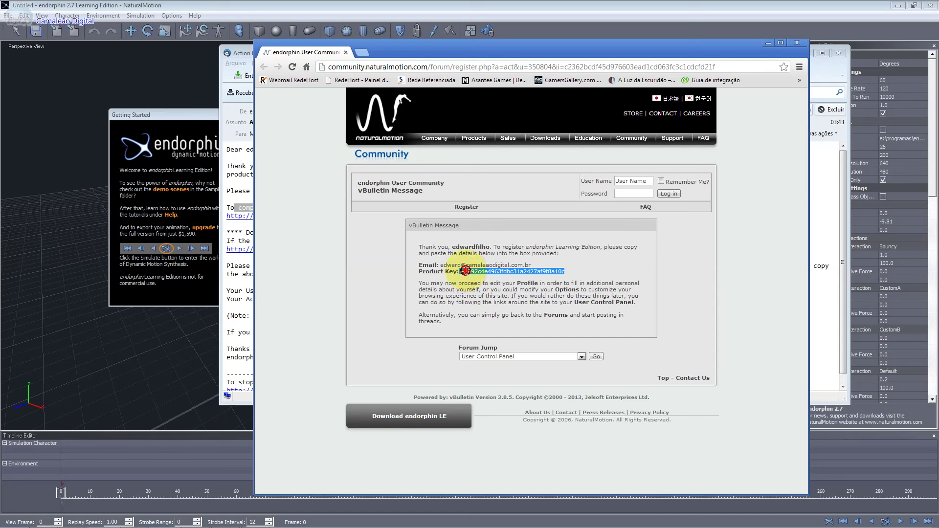
left_click_drag(460, 272, 568, 276)
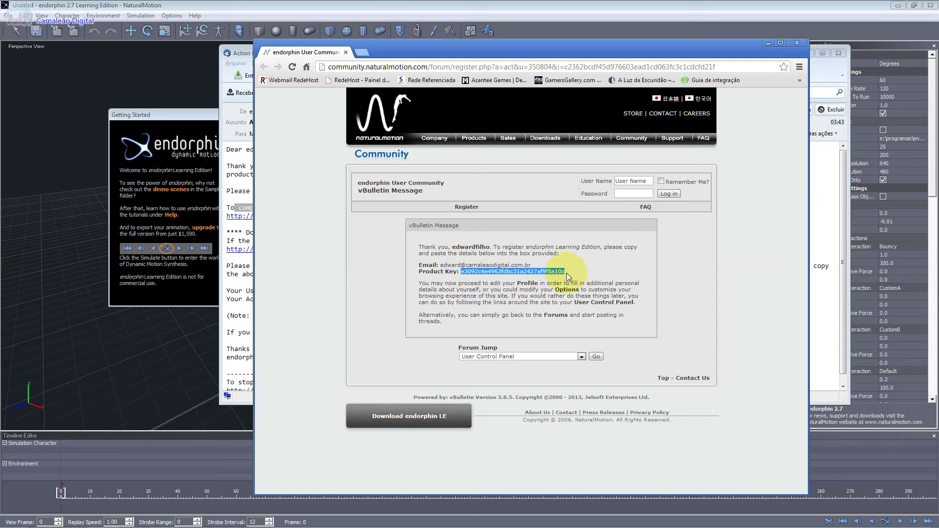
left_click(795, 43)
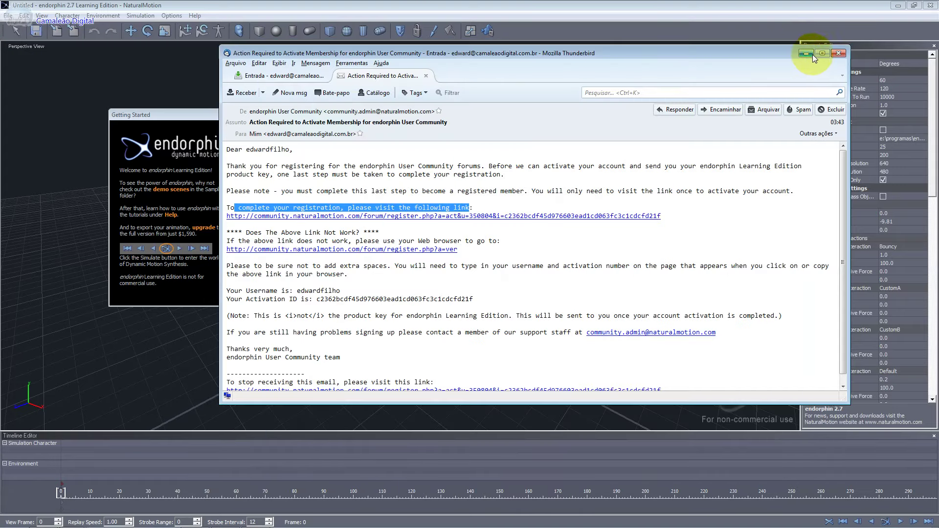
left_click(834, 53)
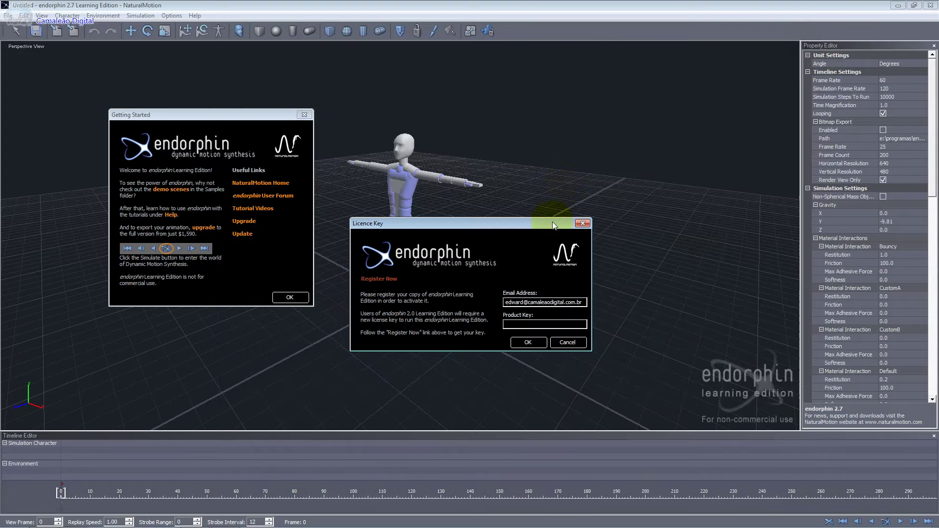
- Paste the product key into the Licence Key prompt, confirm, and dismiss the thank-you and Getting Started windows
right_click(533, 325)
left_click(537, 363)
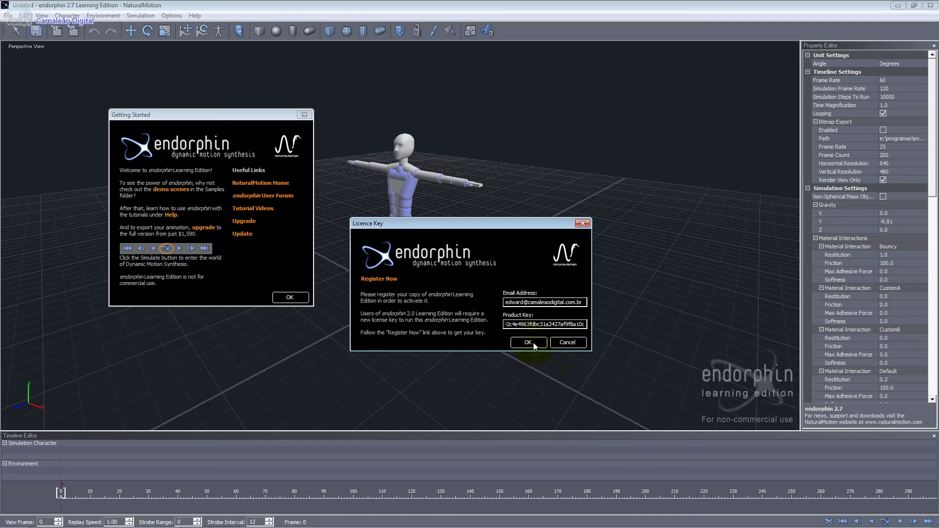
left_click(534, 346)
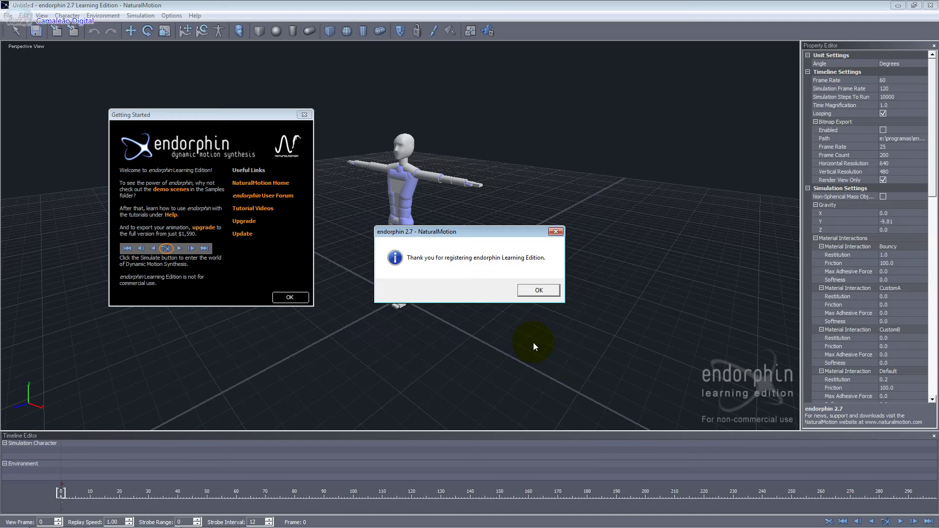
left_click(529, 292)
left_click(399, 238)
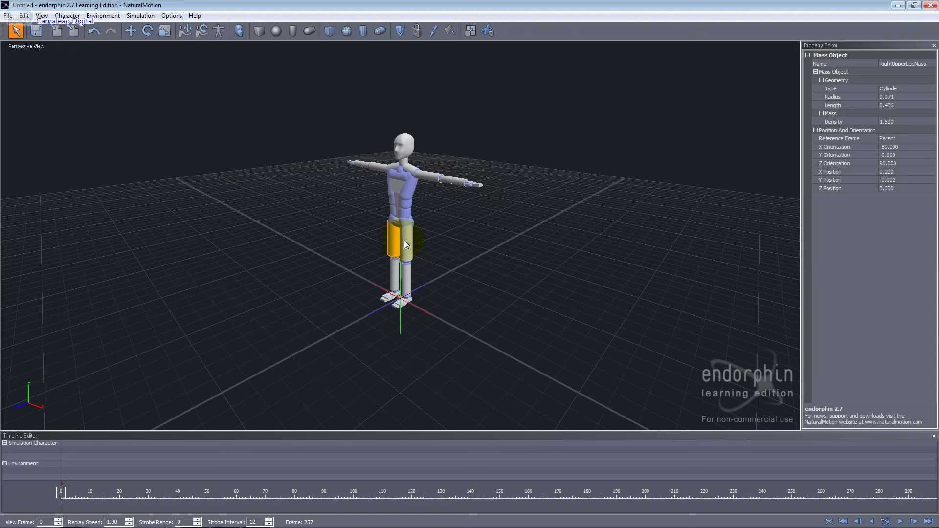
- Inspect the left upper leg, right shoulder and head properties, clear the selection, and orbit the view
left_click(407, 237)
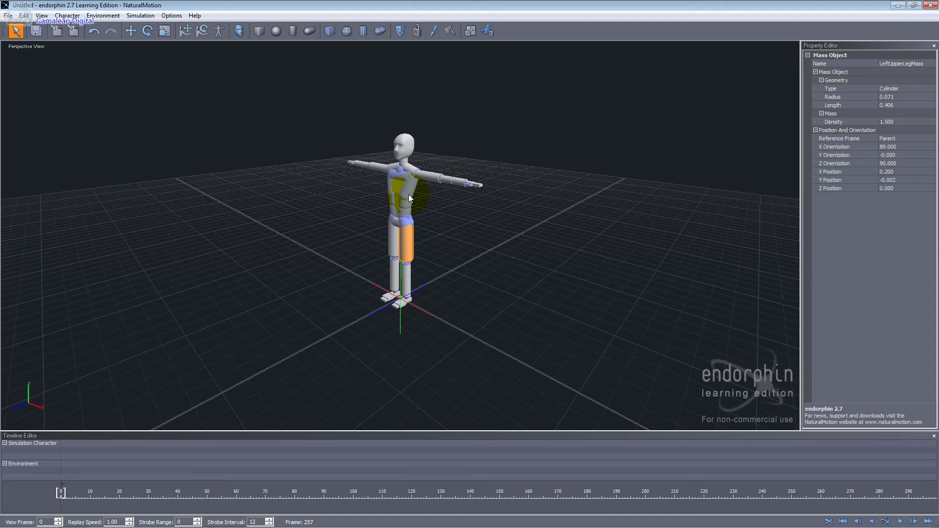
left_click(397, 169)
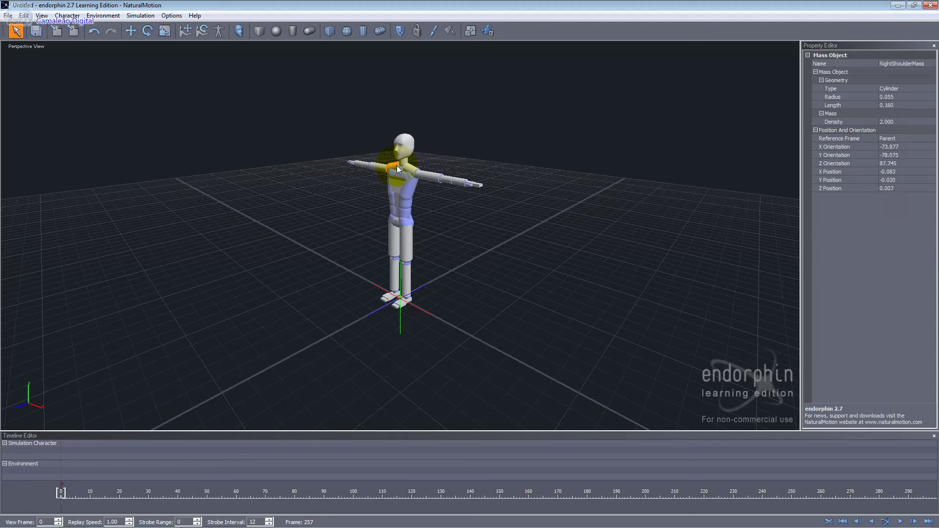
left_click(408, 147)
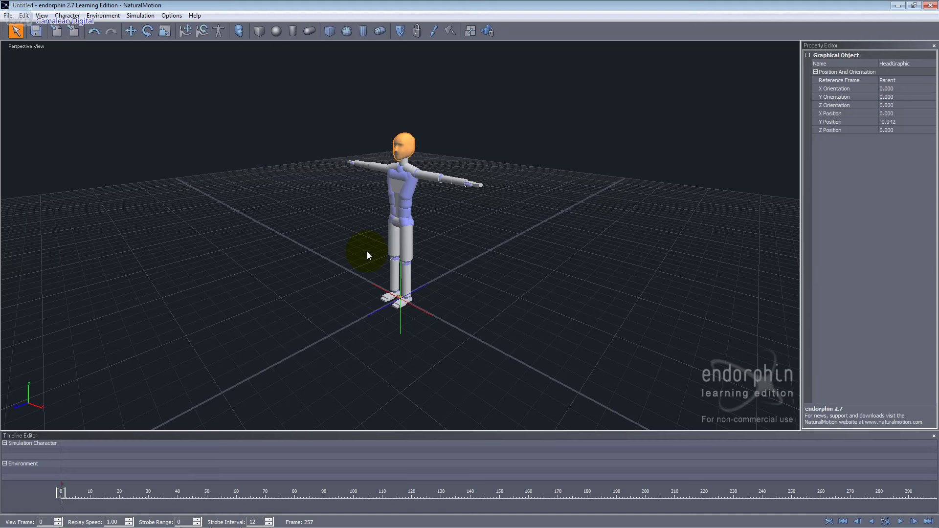
right_click(372, 266)
left_click(374, 266)
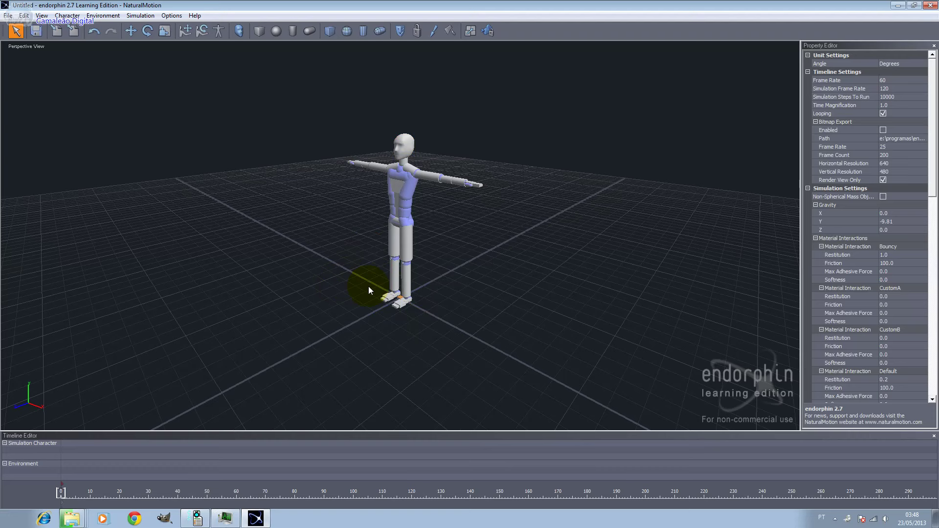
mouse_move(368, 290)
left_mouse_down("alt")
mouse_move(418, 347)
mouse_move(356, 319)
mouse_move(372, 277)
mouse_move(420, 326)
mouse_move(560, 327)
mouse_move(429, 355)
mouse_move(335, 319)
mouse_move(365, 293)
mouse_move(388, 361)
mouse_move(428, 360)
mouse_move(325, 319)
mouse_move(331, 252)
mouse_move(384, 245)
mouse_move(477, 327)
mouse_move(480, 355)
mouse_move(260, 324)
mouse_move(209, 340)
mouse_move(192, 329)
mouse_move(411, 308)
mouse_move(266, 295)
mouse_move(365, 272)
mouse_move(341, 319)
mouse_move(295, 314)
left_mouse_up("alt")
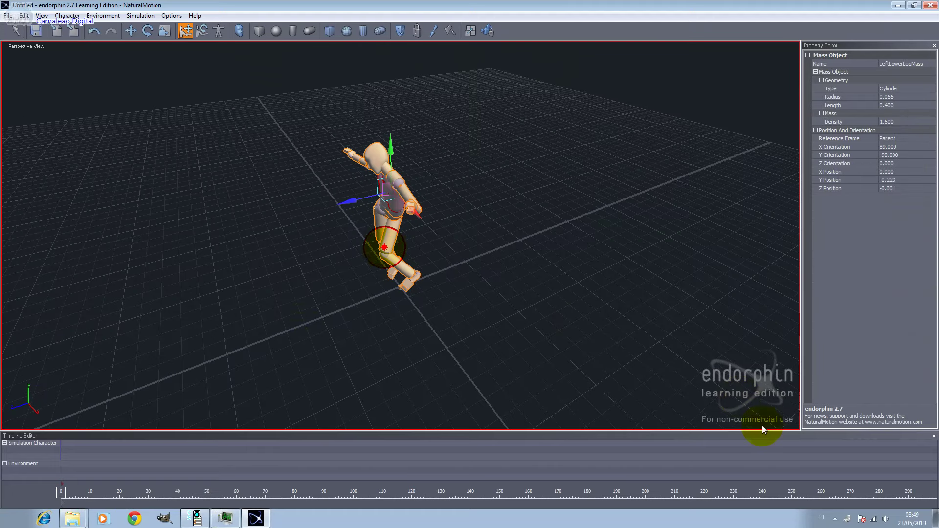
left_click(844, 488)
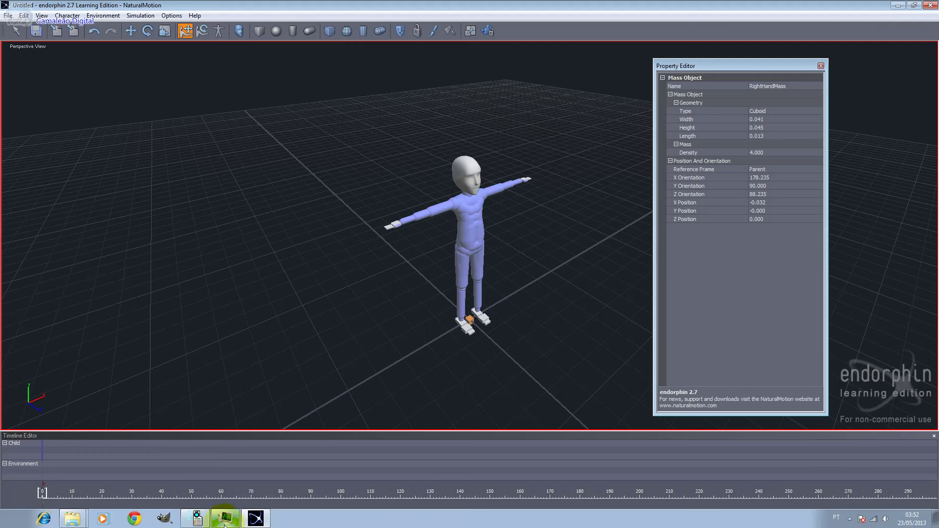
left_click(196, 517)
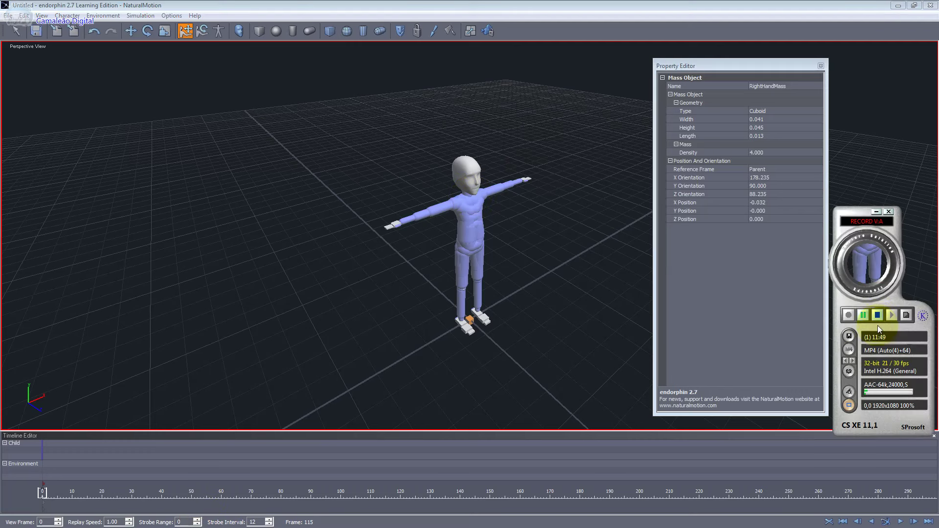